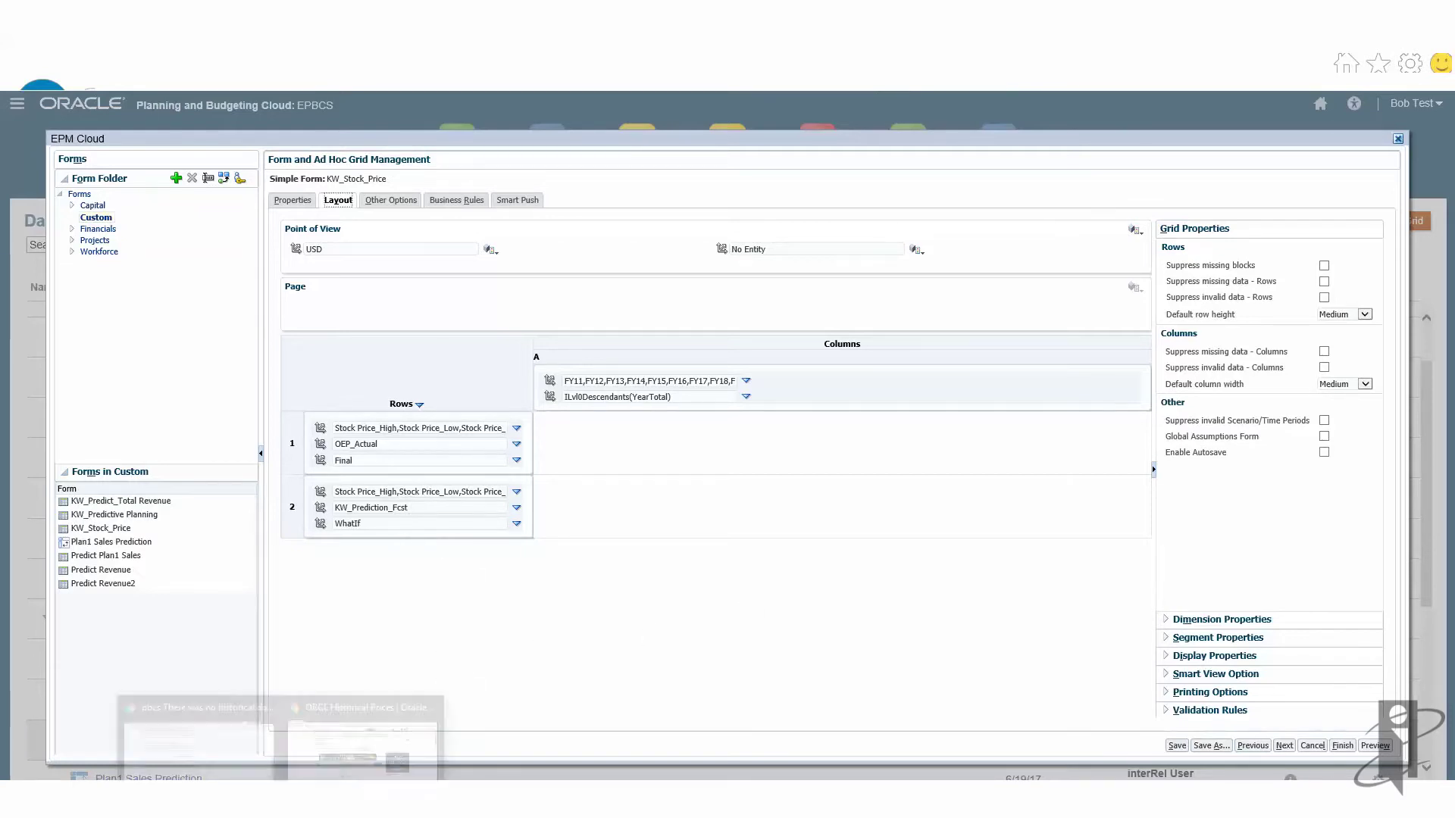
Step: Bring up the Chrome window showing Yahoo Finance's Oracle (ORCL) stock history
click(349, 727)
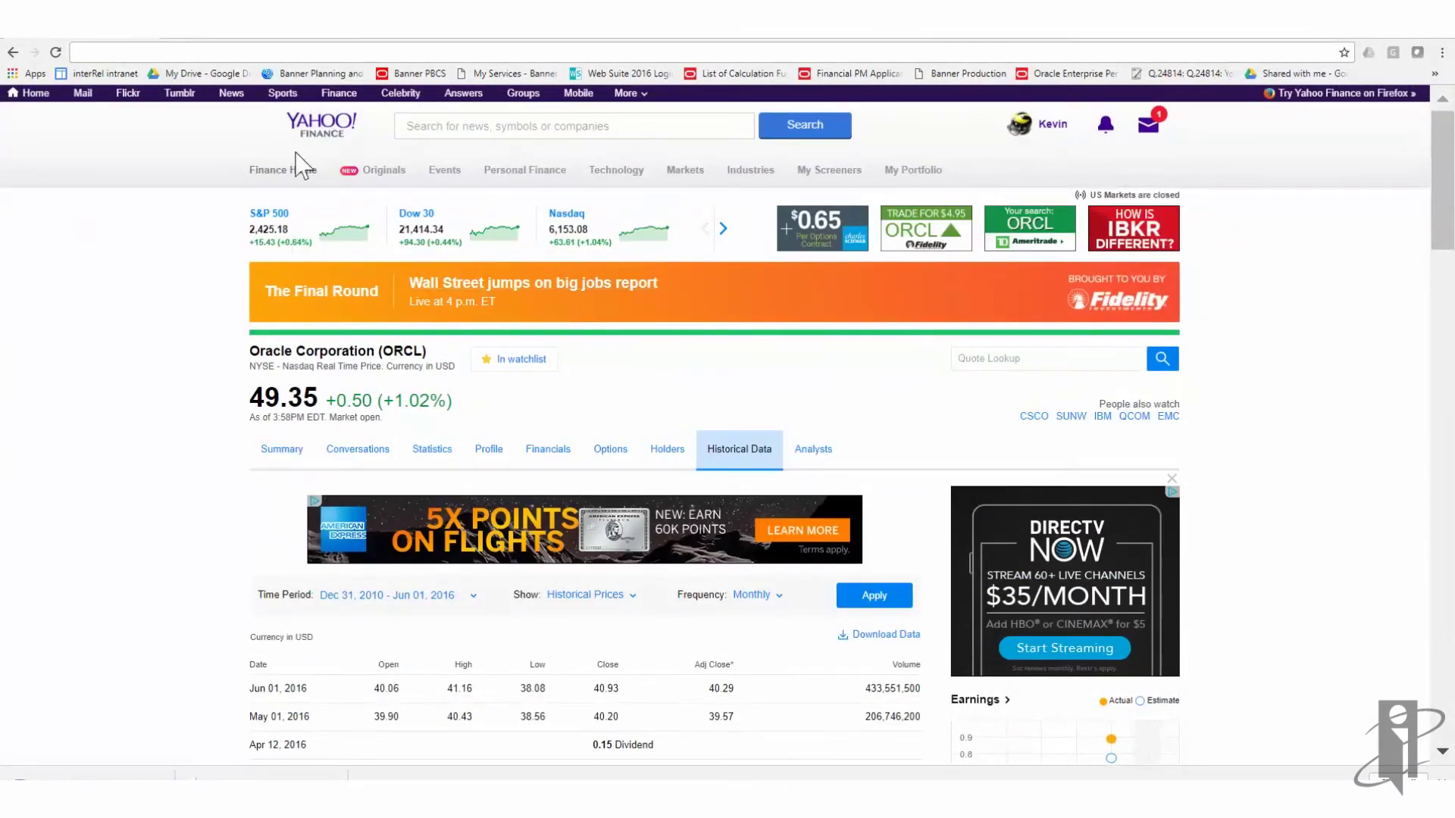
Step: Scroll down through Oracle's monthly historical prices table on Yahoo Finance
scroll(130, 578, down, 1)
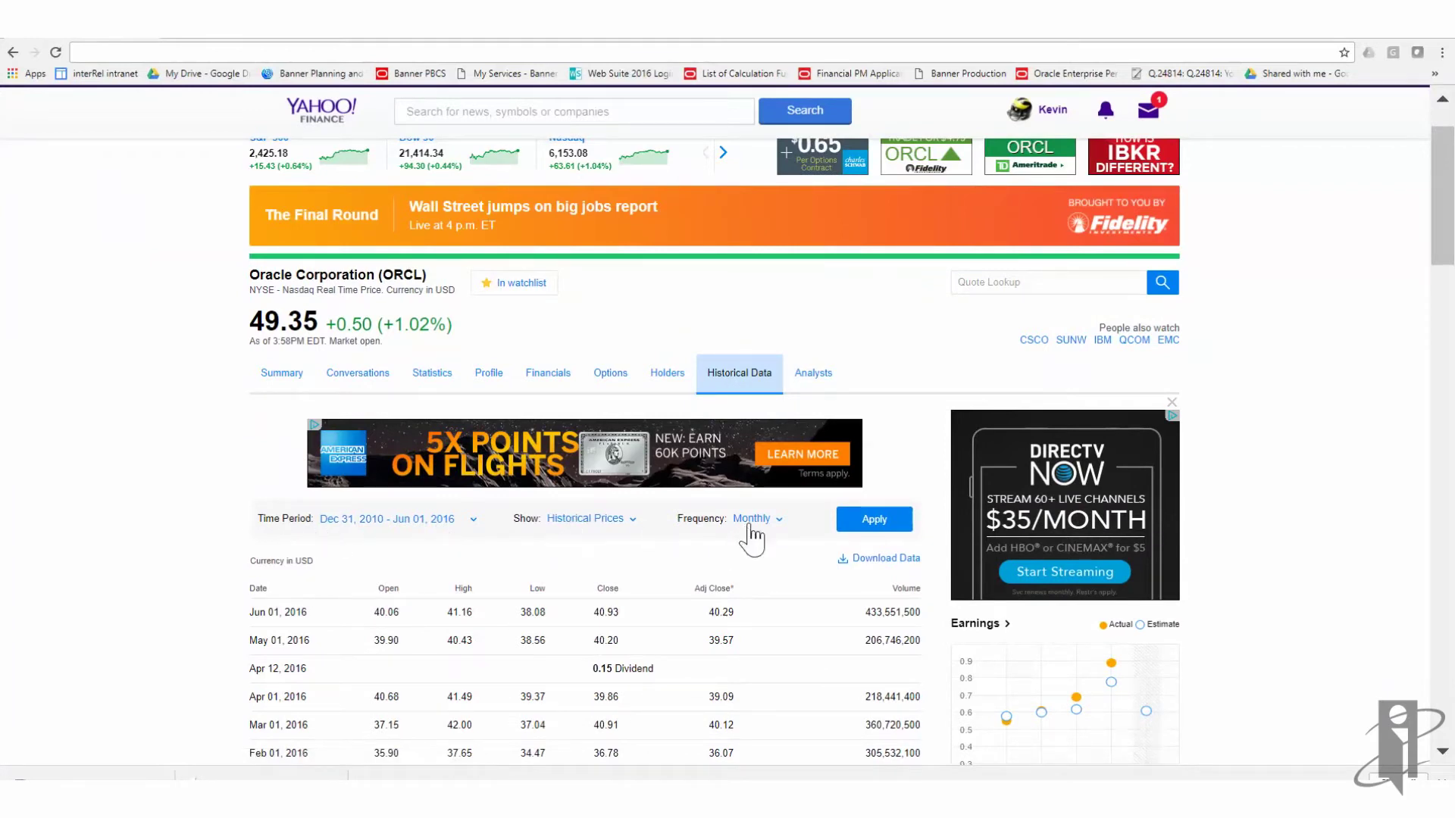
scroll(924, 478, down, 1)
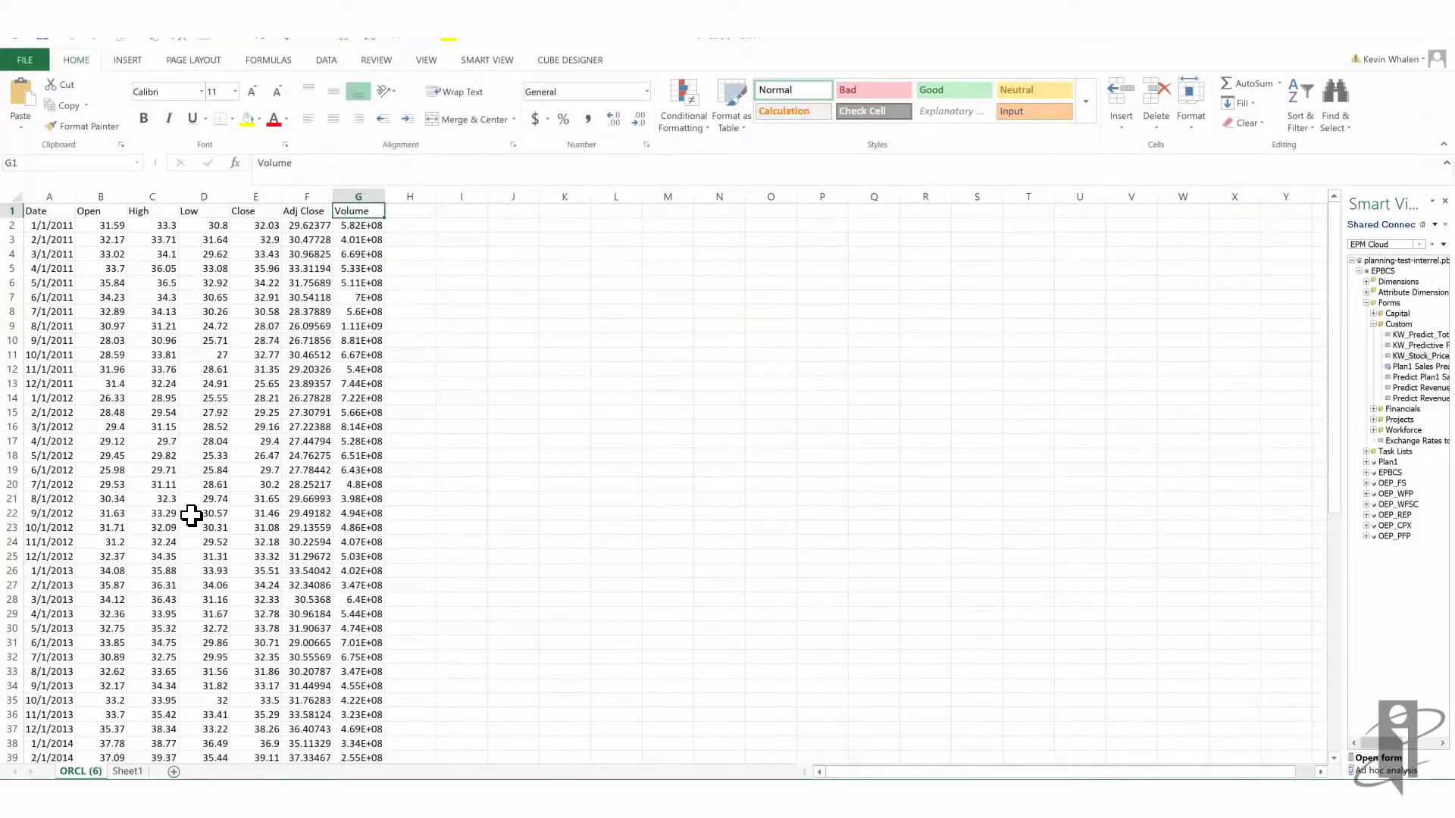
Step: Open KW_Stock_Price on Sheet1, then select the ORCL (6) High, Low and Close range C2:E67
click(128, 771)
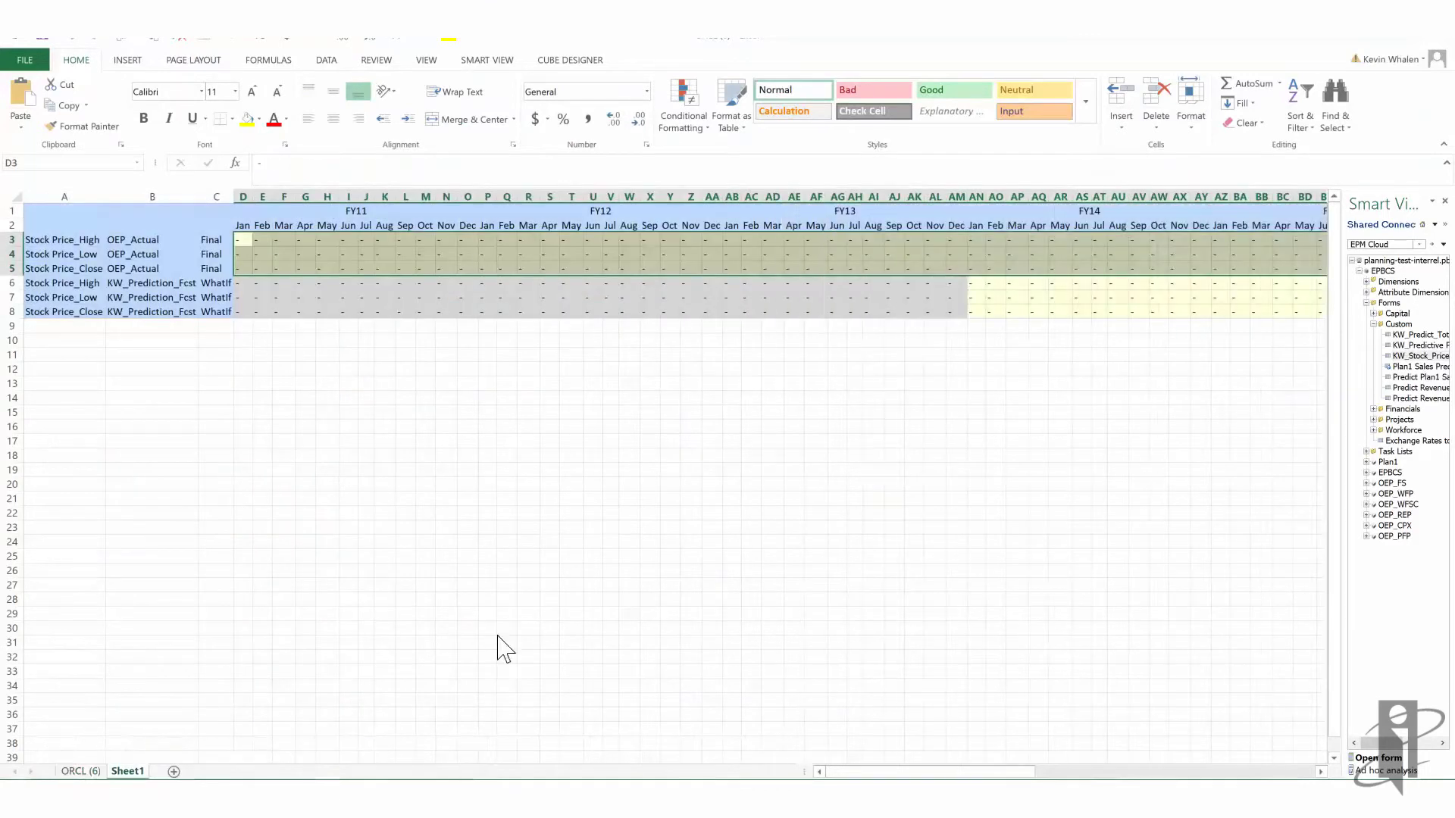
double_click(1431, 365)
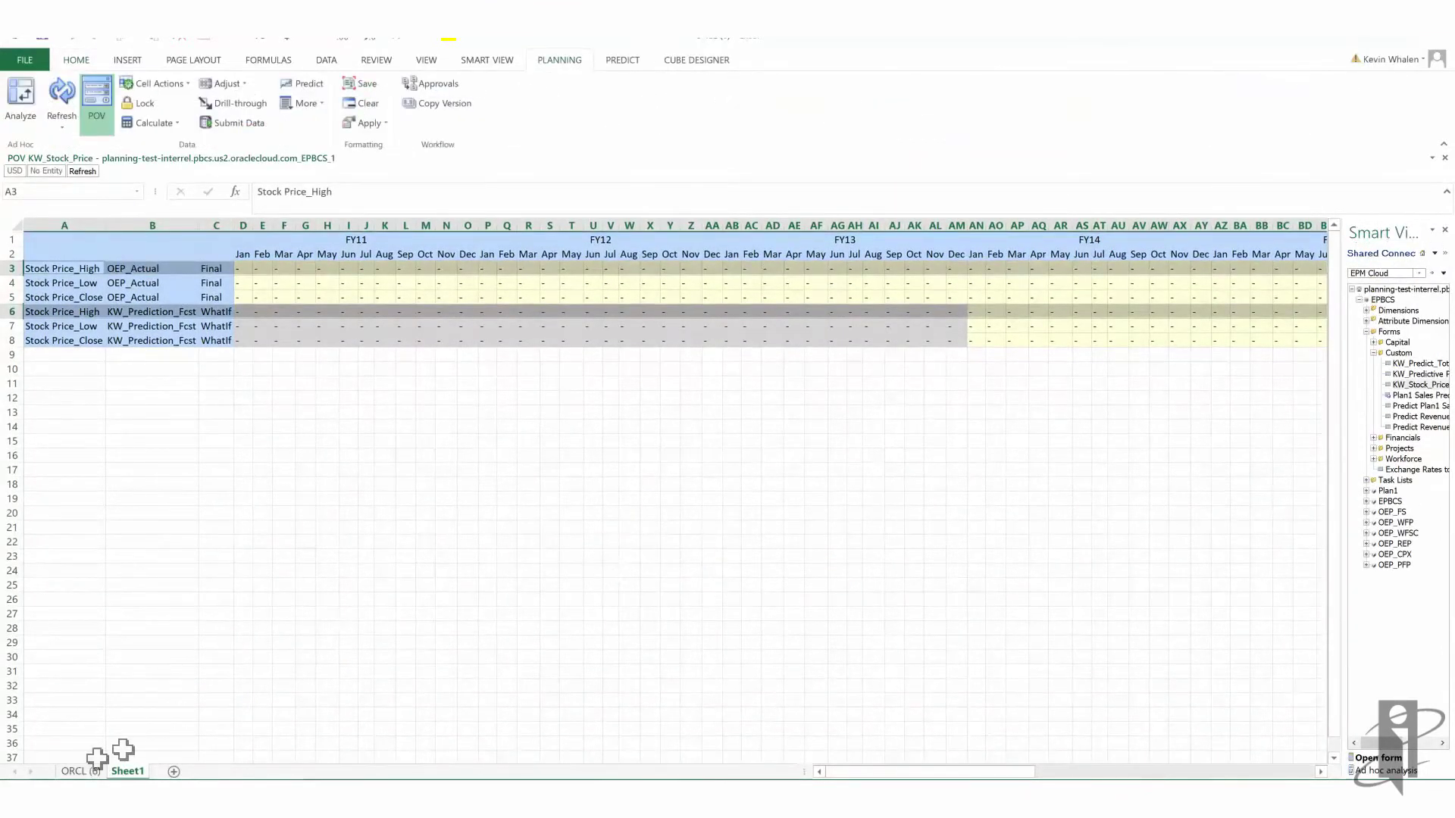
click(72, 772)
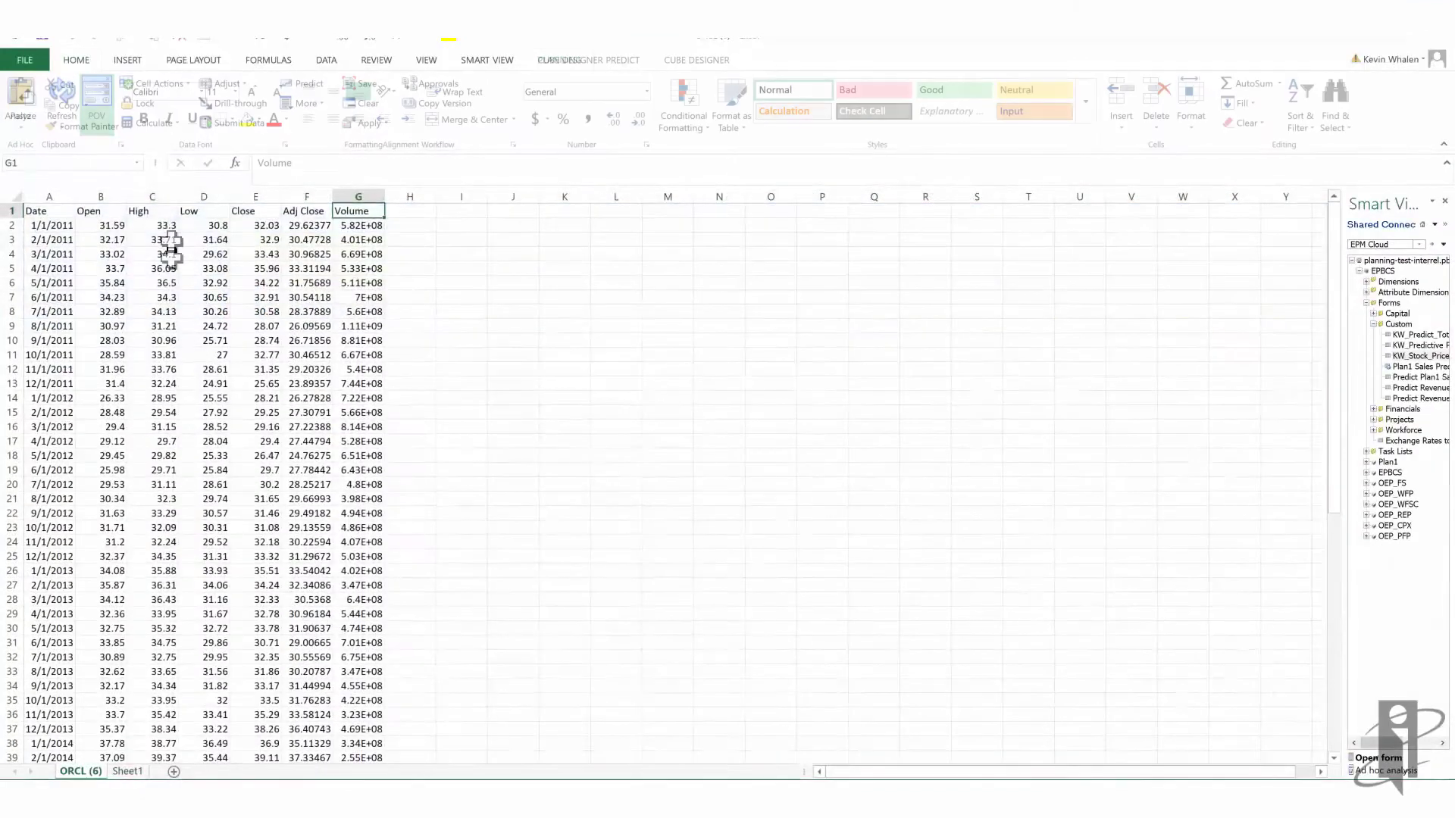
click(165, 228)
drag(167, 228, 257, 226)
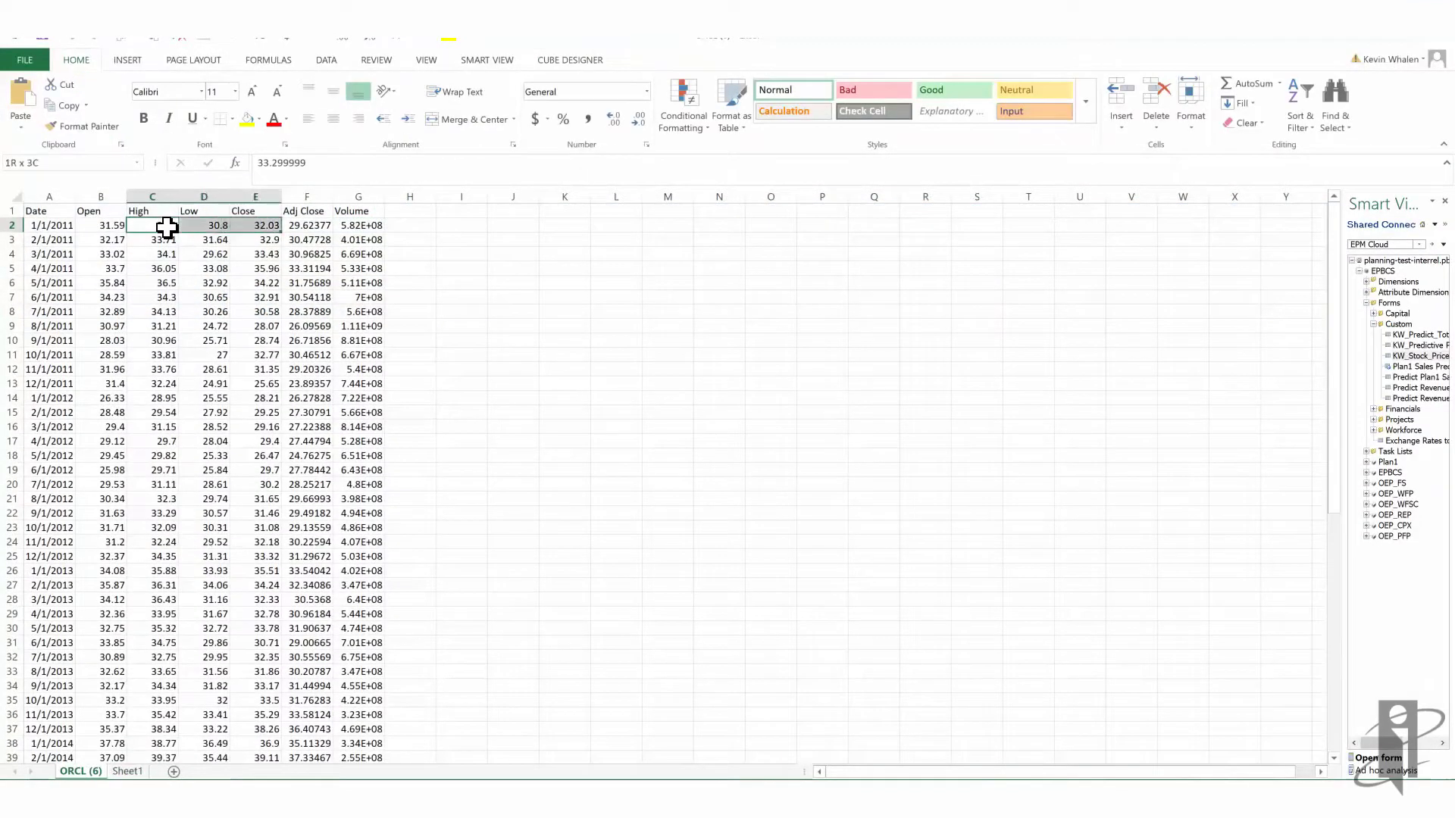
key(ctrl+shift+Down)
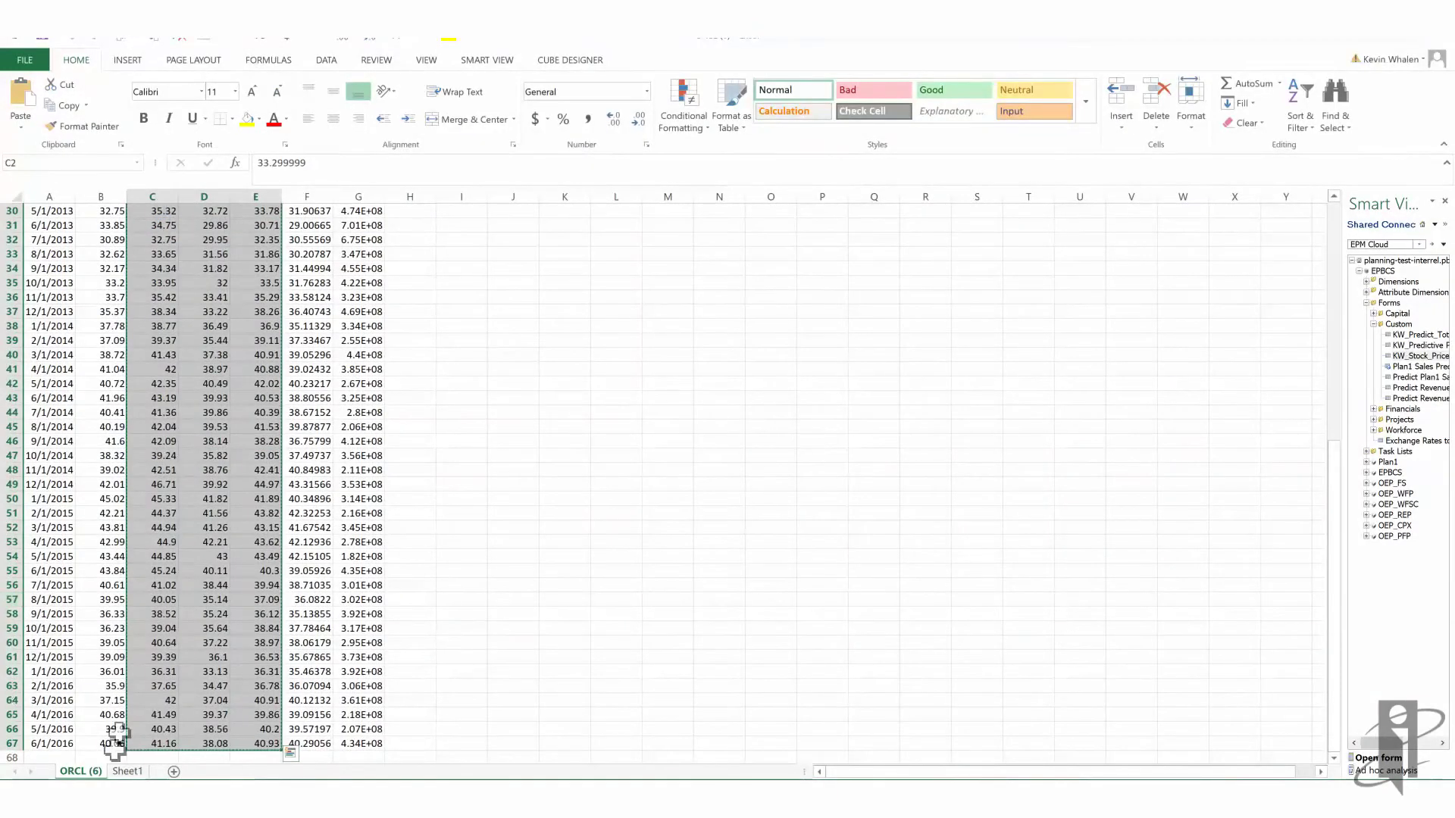
click(128, 771)
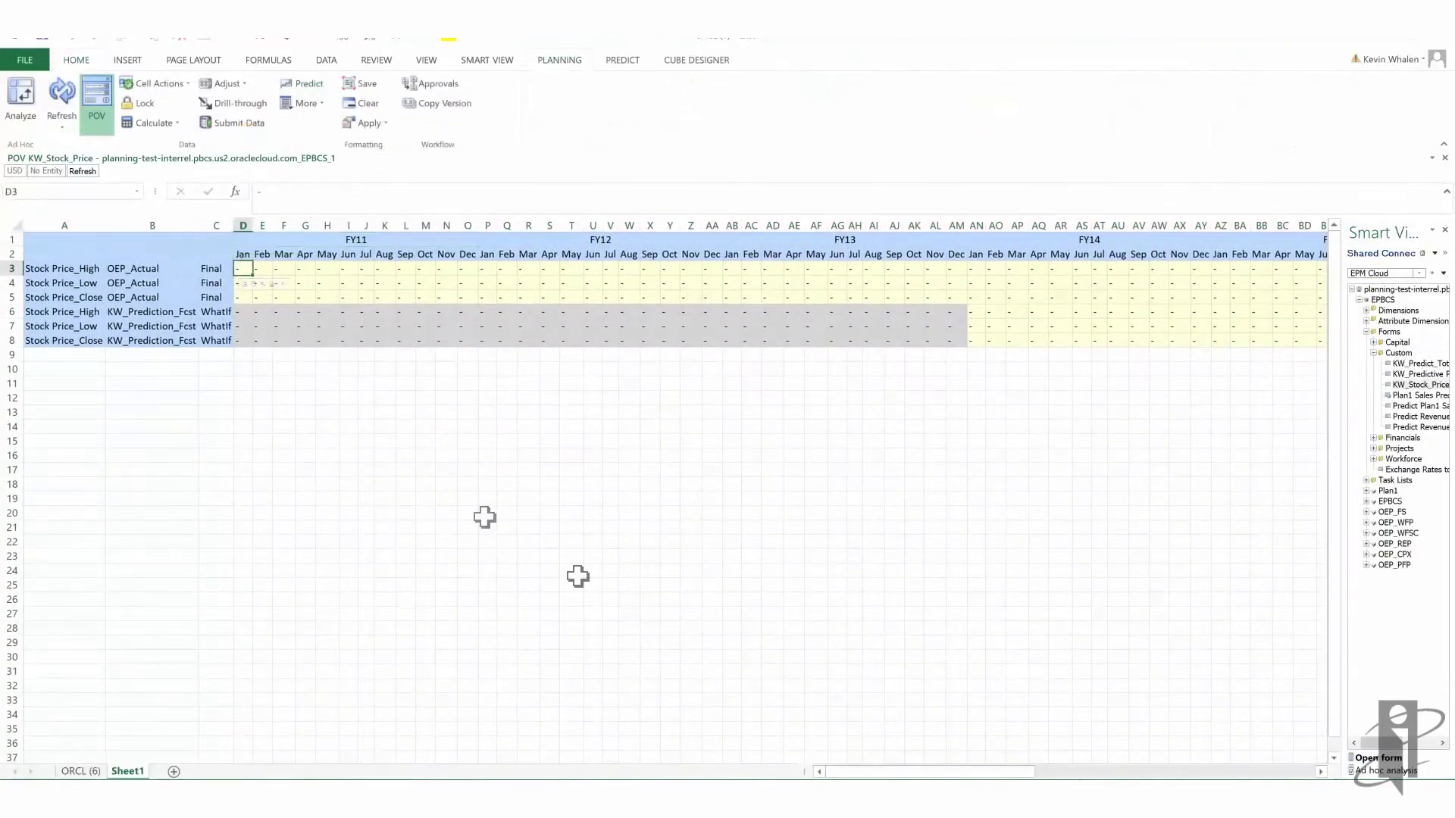
Step: Paste the ORCL prices as transposed values into the OEP_Actual rows and submit them
key(alt)
key(e)
key(s)
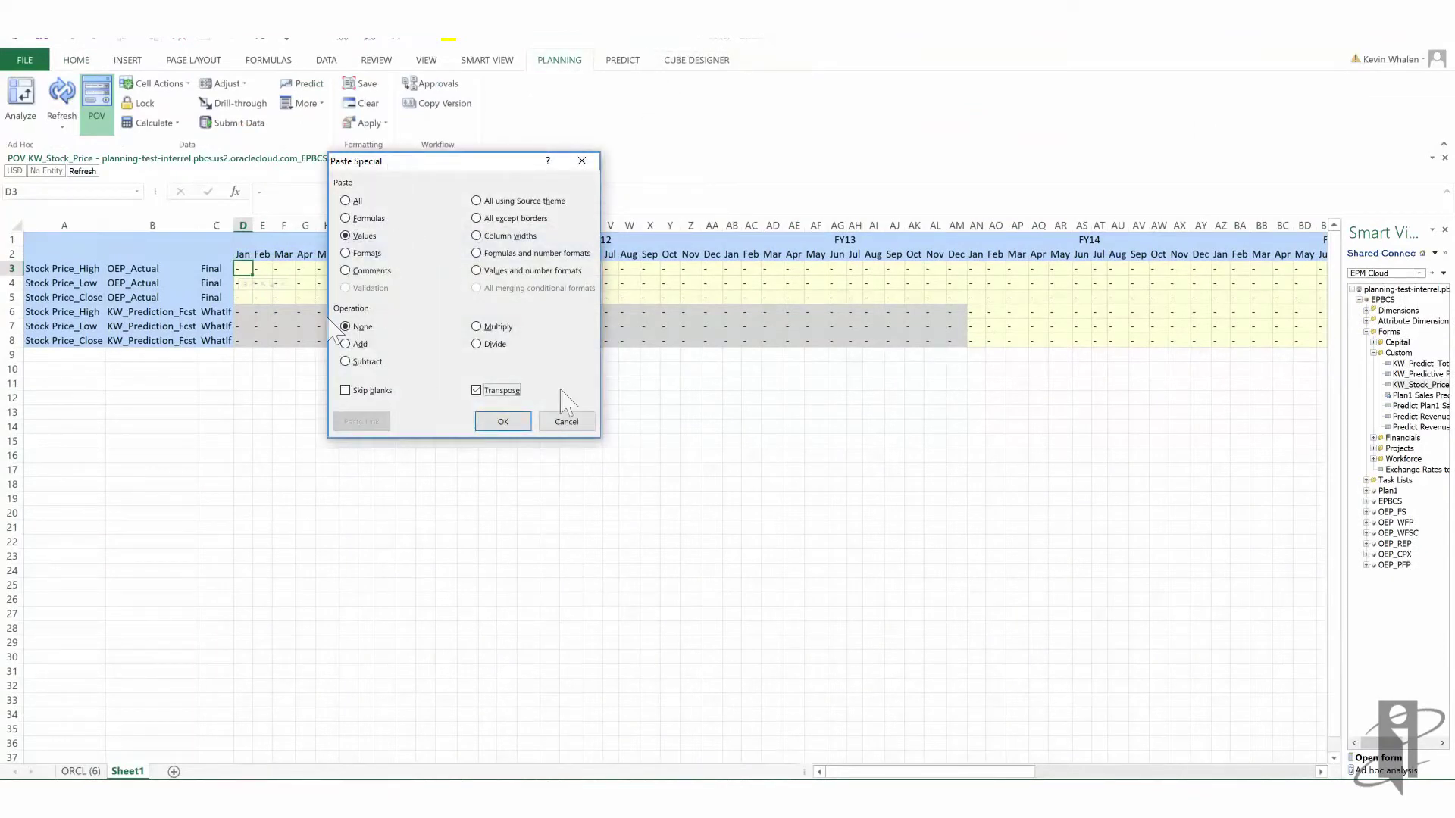
click(503, 422)
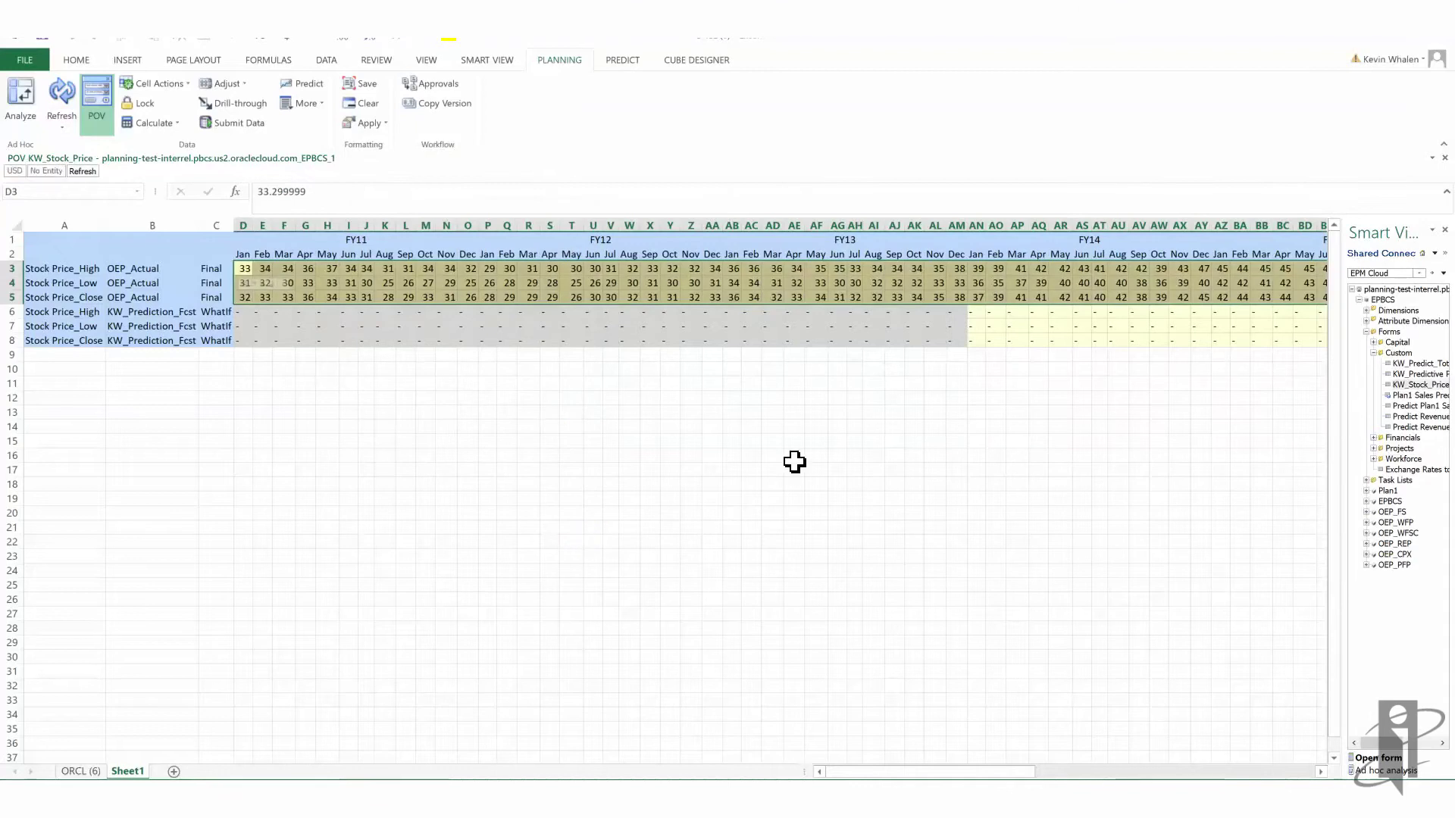
click(230, 122)
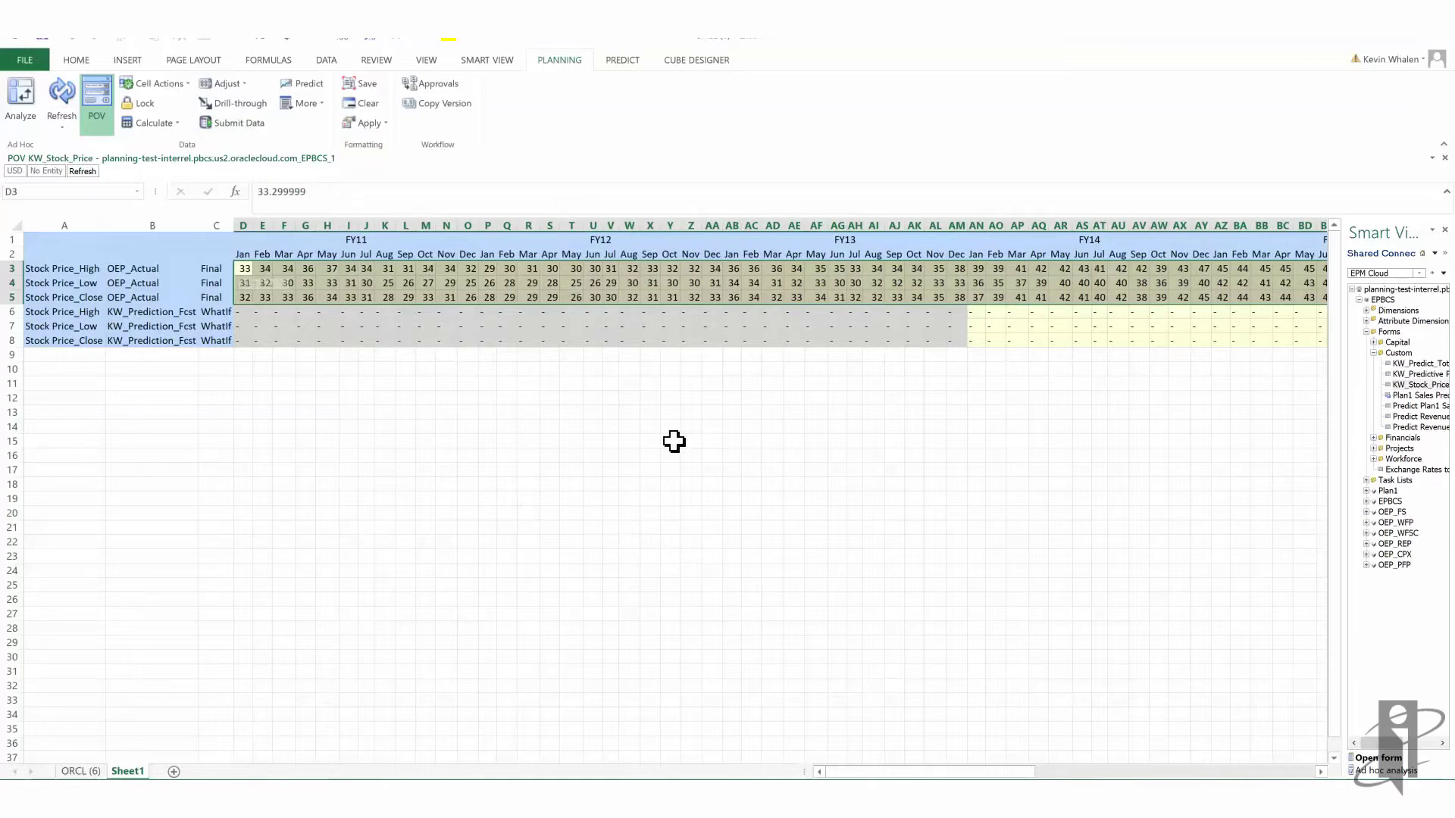
click(304, 84)
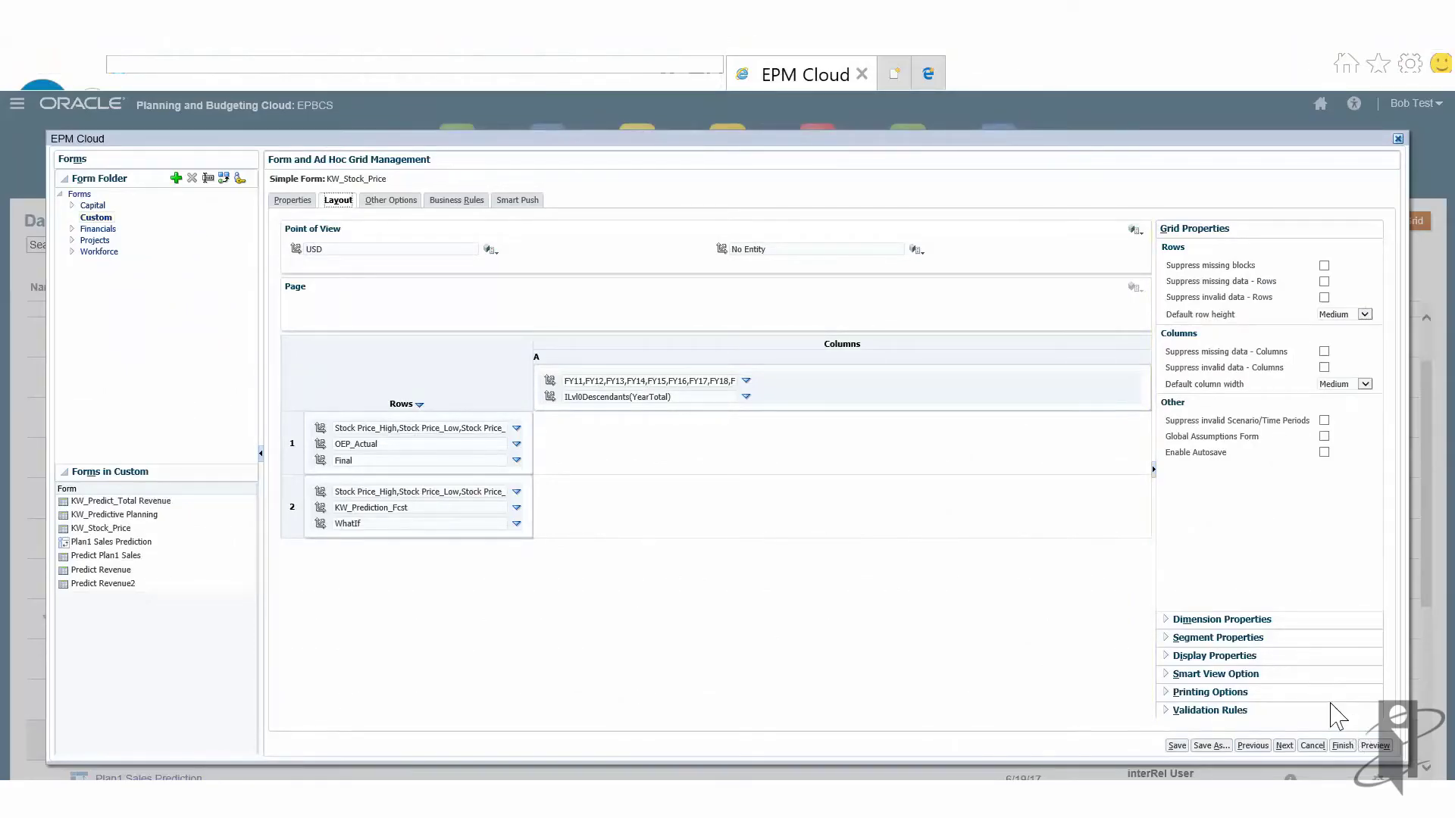
Step: Close the form layout editor and open KW_Stock_Price from the Data Entry Custom folder
click(1342, 745)
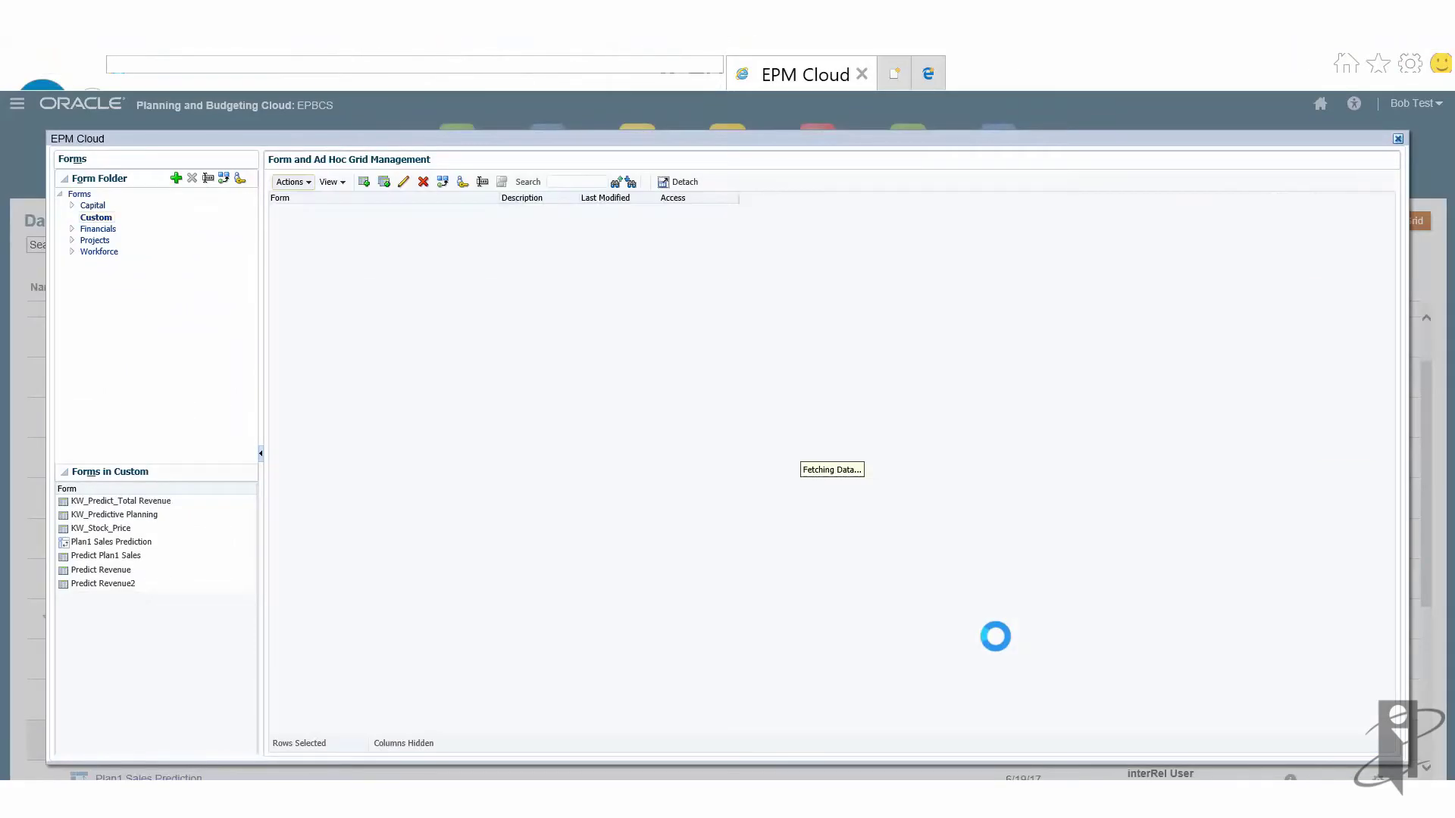
click(1398, 139)
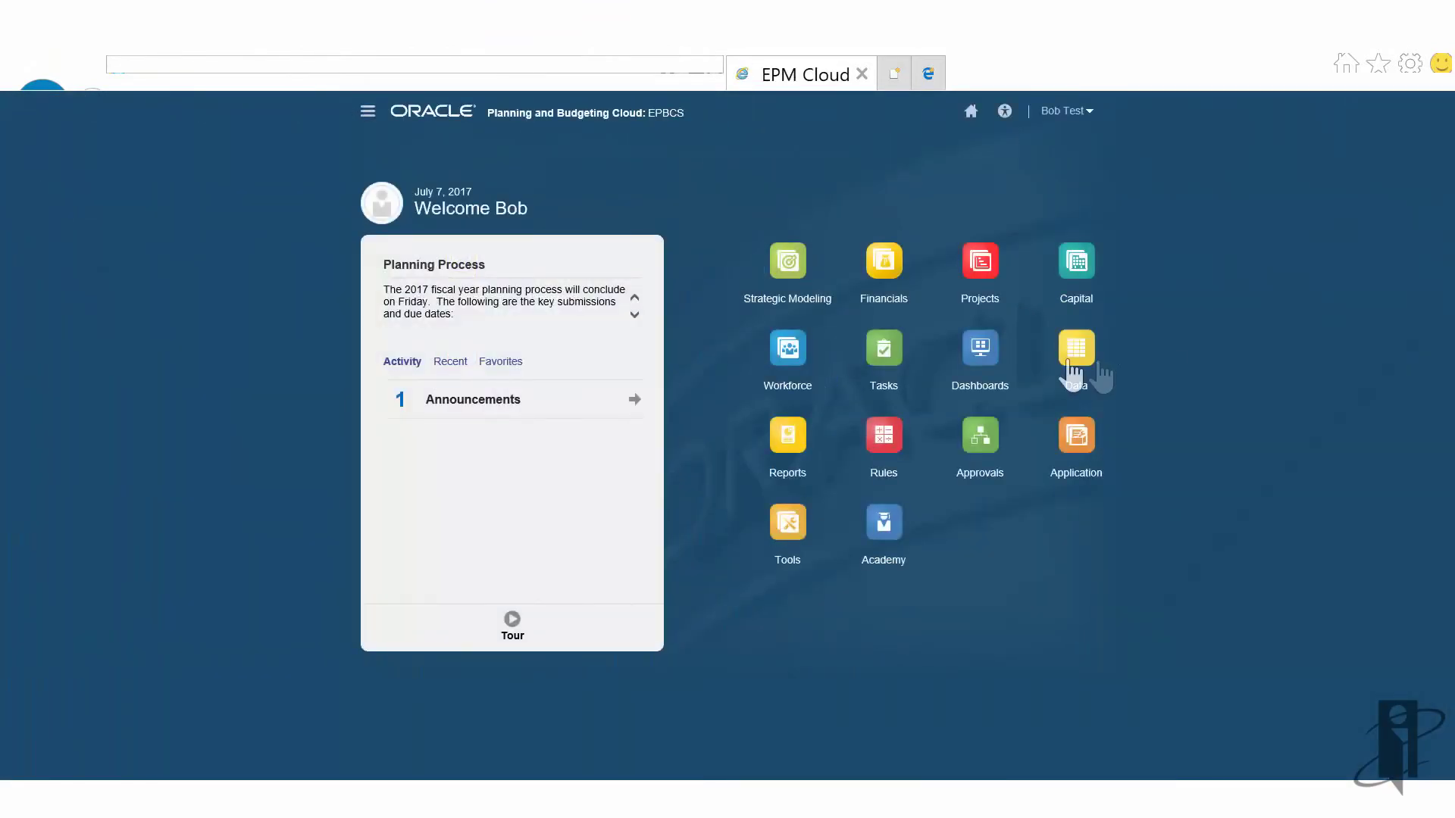
click(1072, 371)
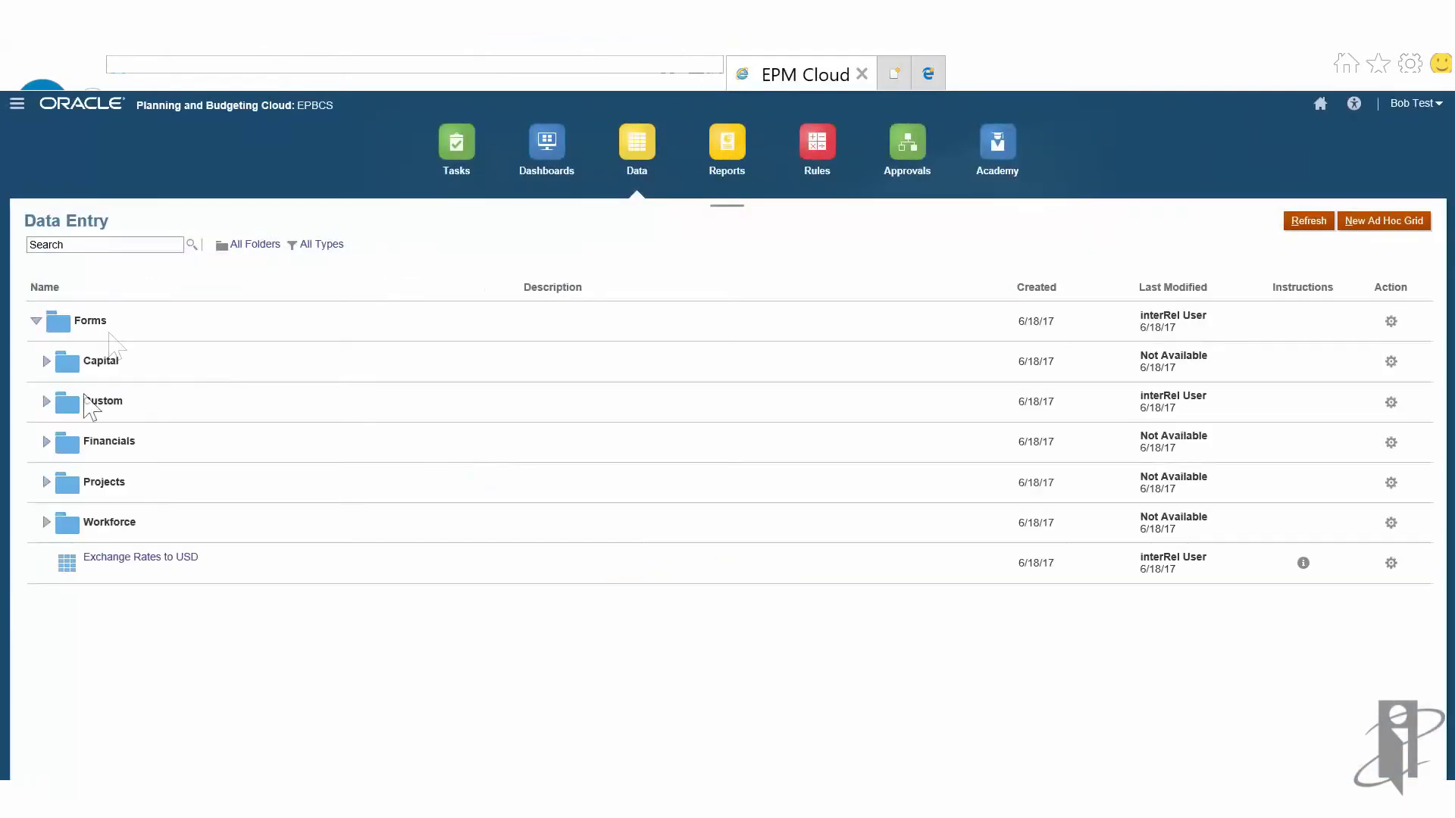
click(46, 402)
click(141, 519)
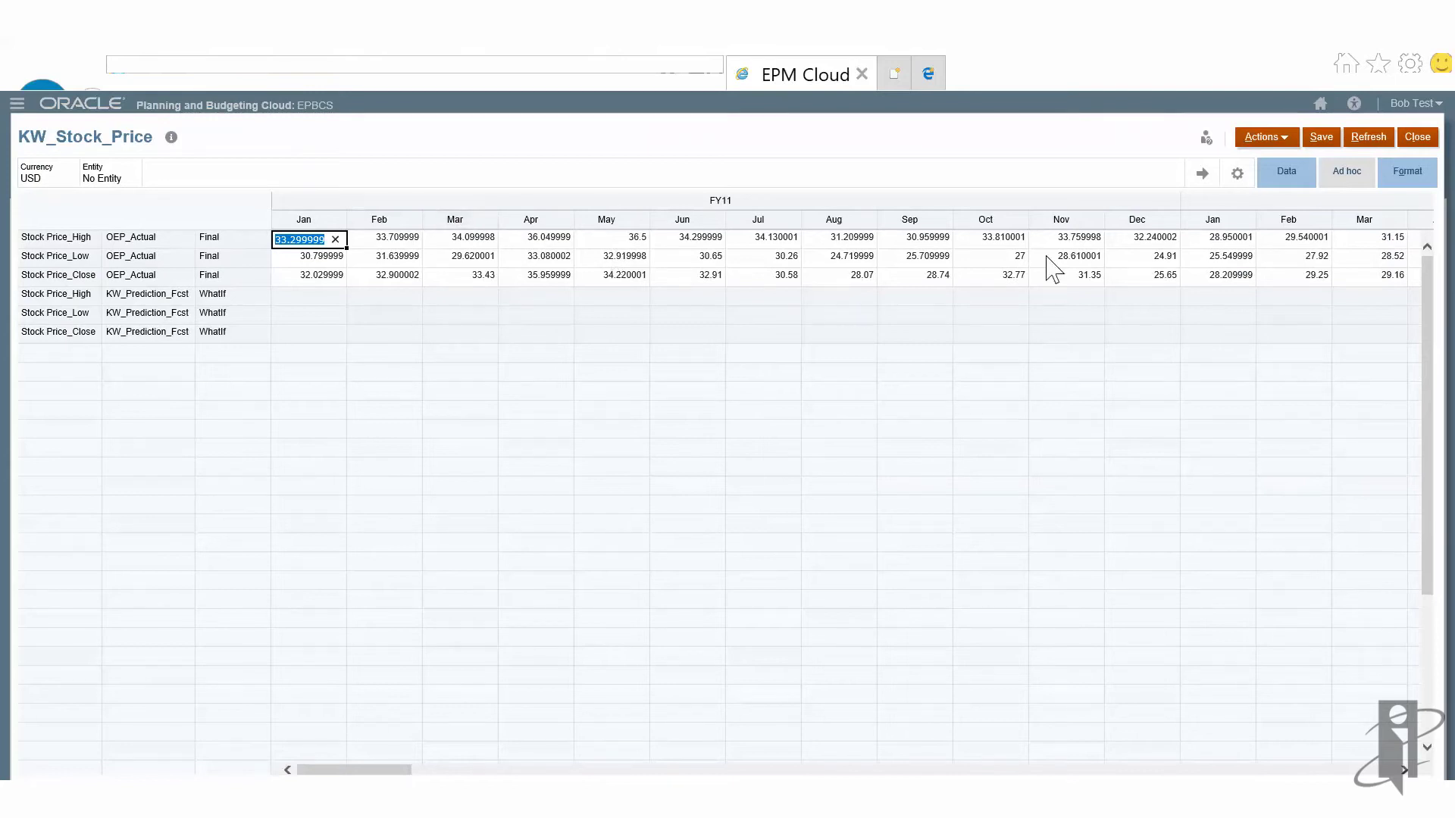
Step: Run Predictive Planning on the KW_Stock_Price form from the Actions menu
click(1284, 157)
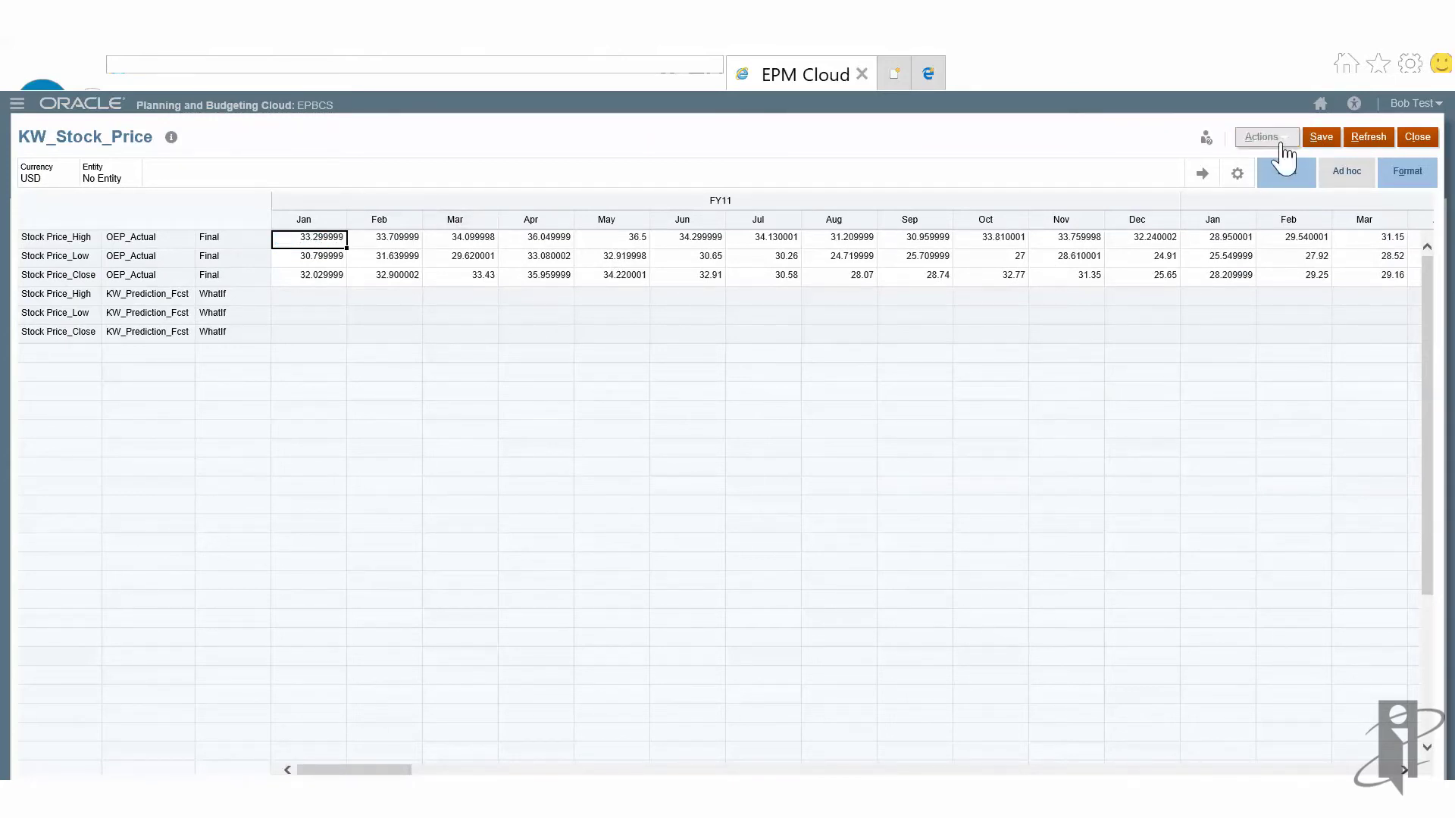
click(1283, 146)
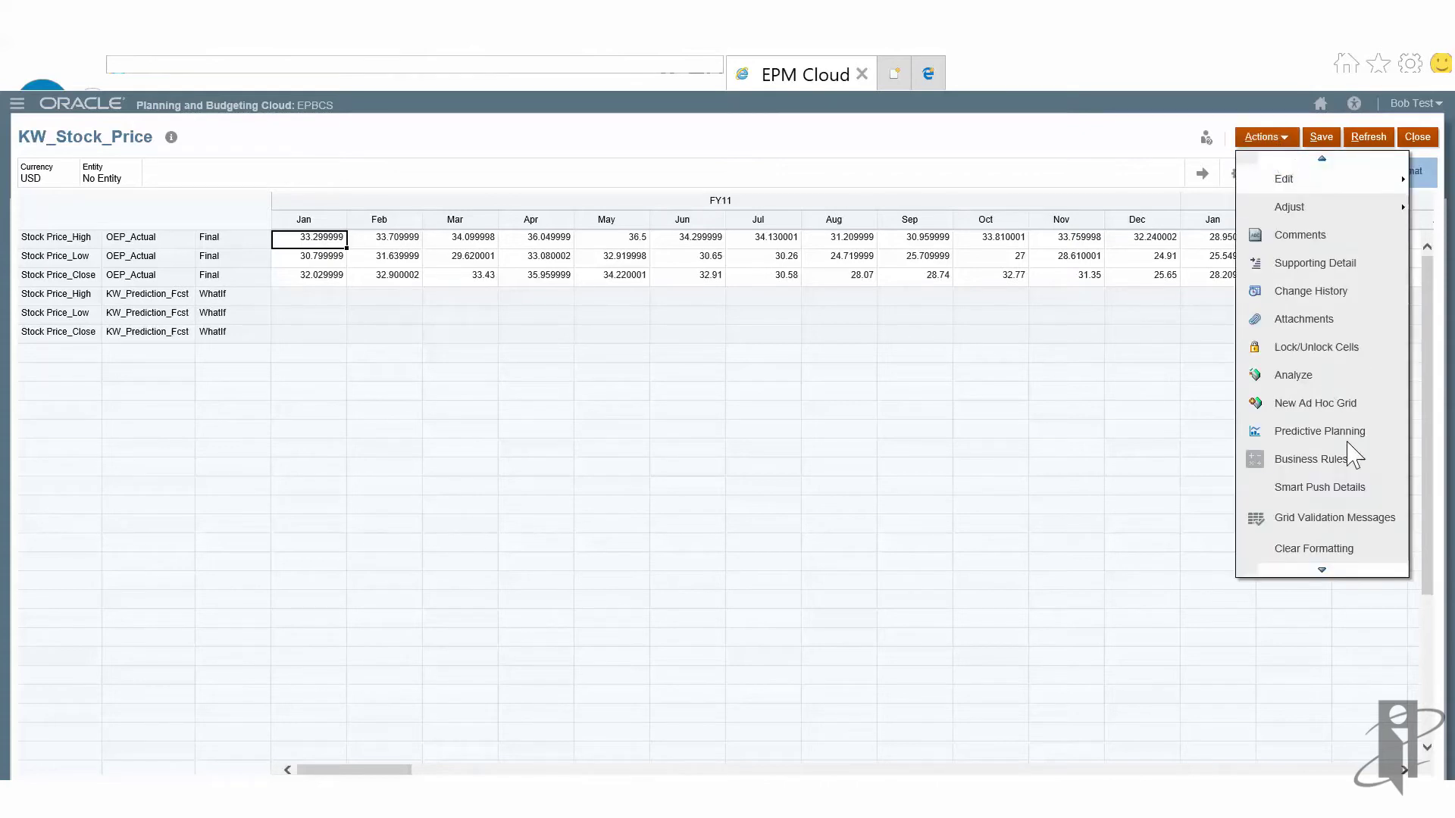
click(1310, 433)
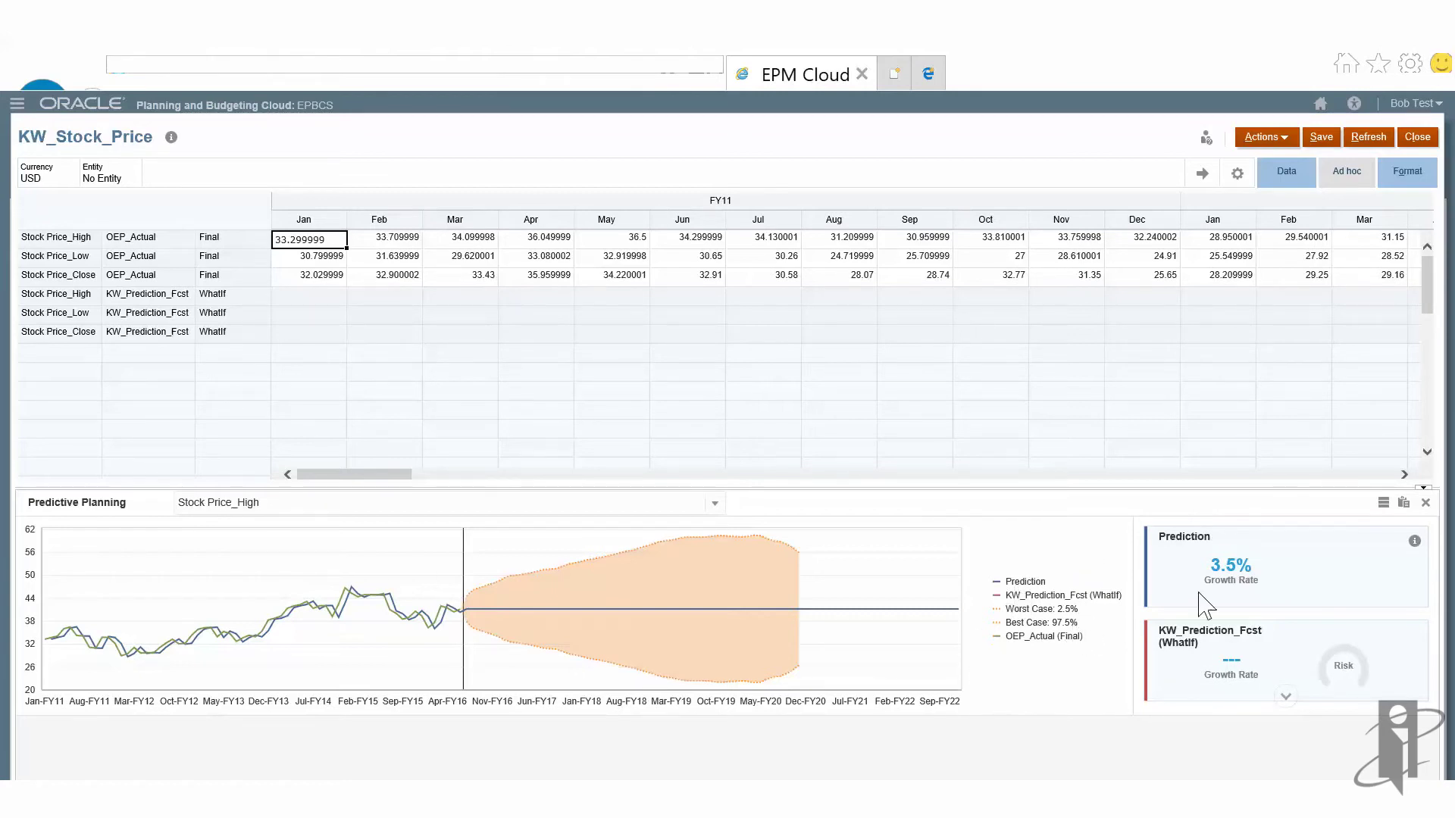
Step: Review the prediction details, including accuracy, method and worst/best case growth rates
click(1415, 543)
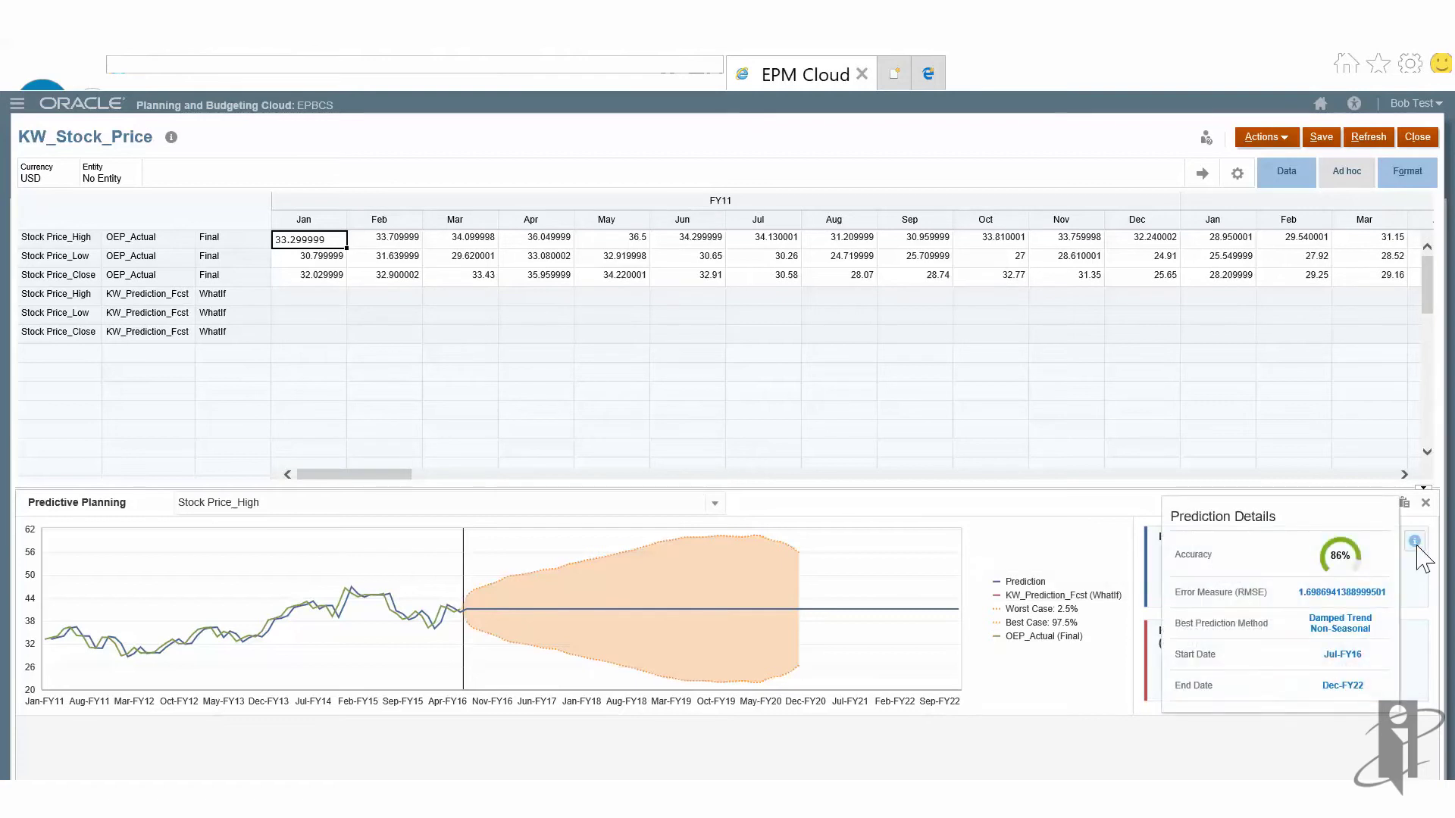
mouse_move(1335, 558)
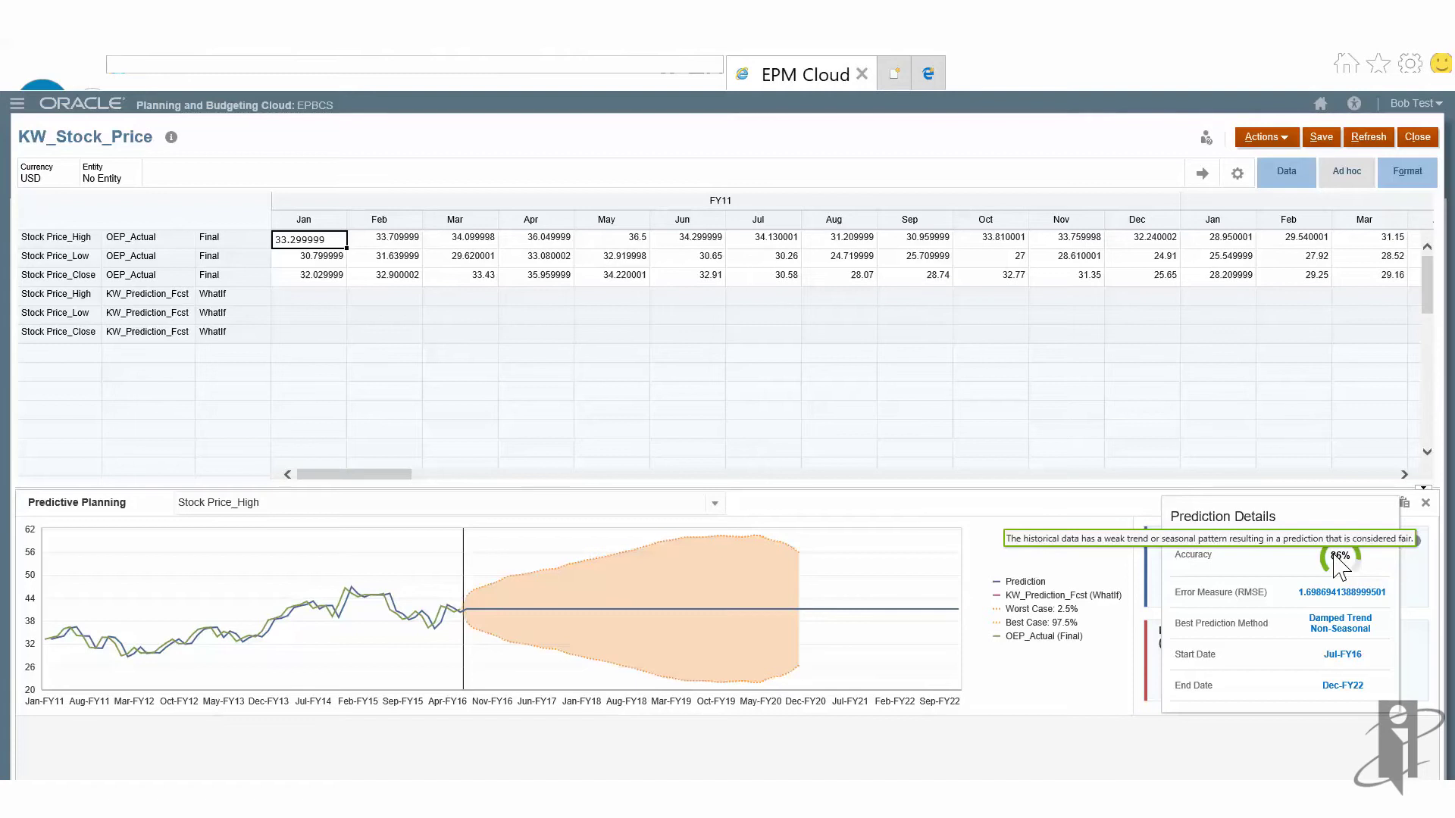
mouse_move(1331, 630)
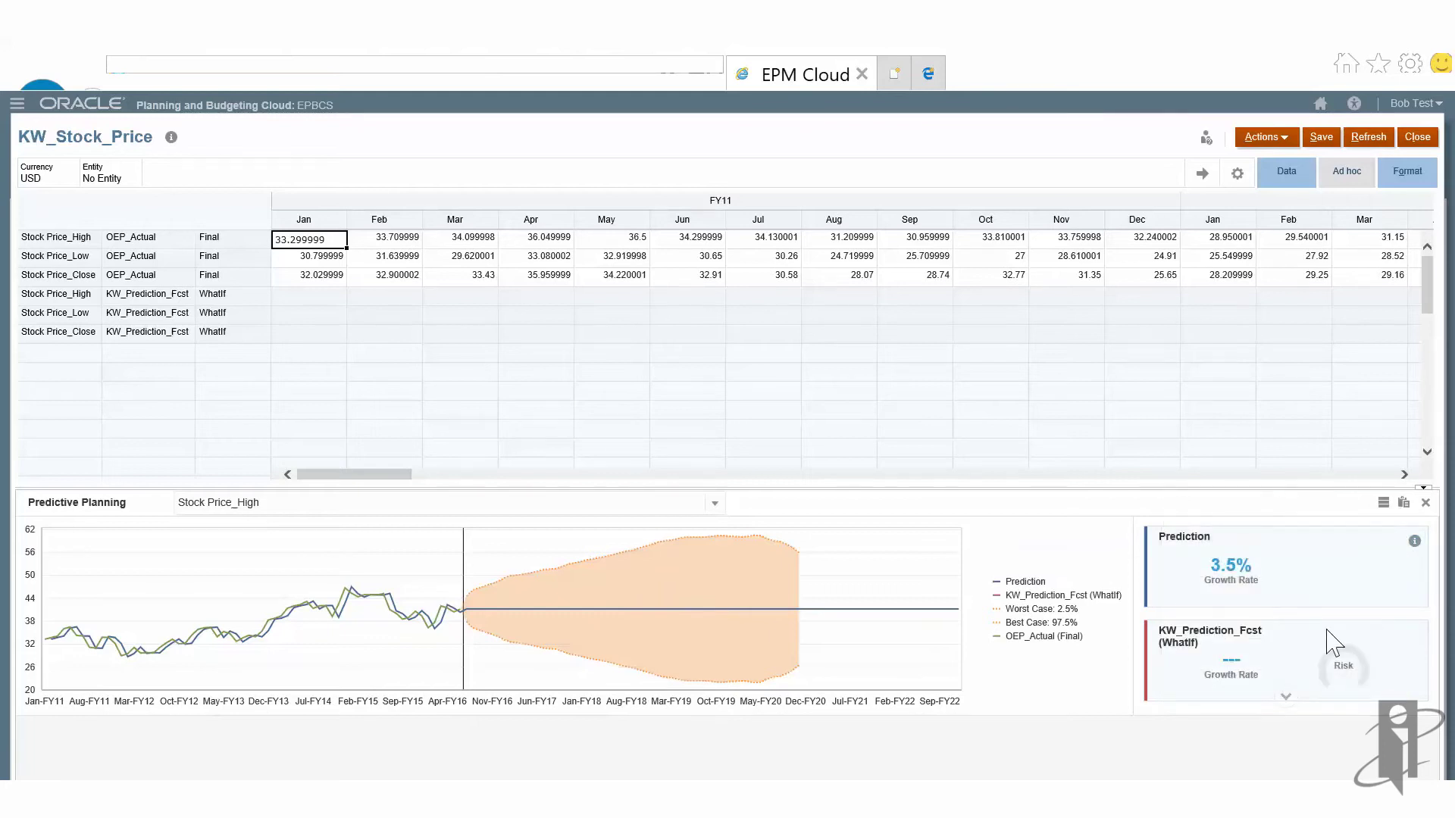
click(1285, 699)
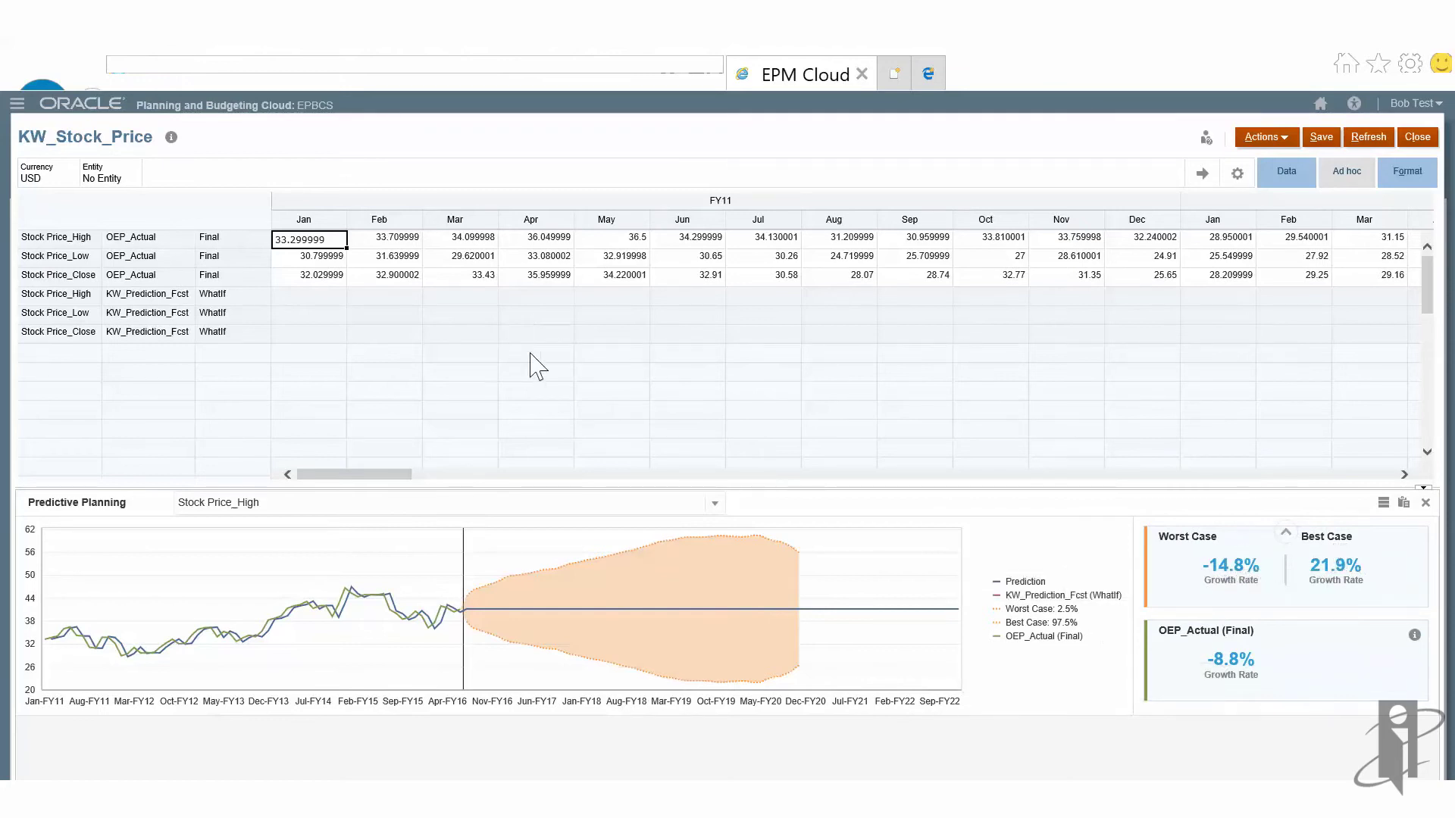
Step: Switch the predicted member to Stock Price_Low, then Stock Price_Close, and open chart settings
click(713, 504)
click(524, 547)
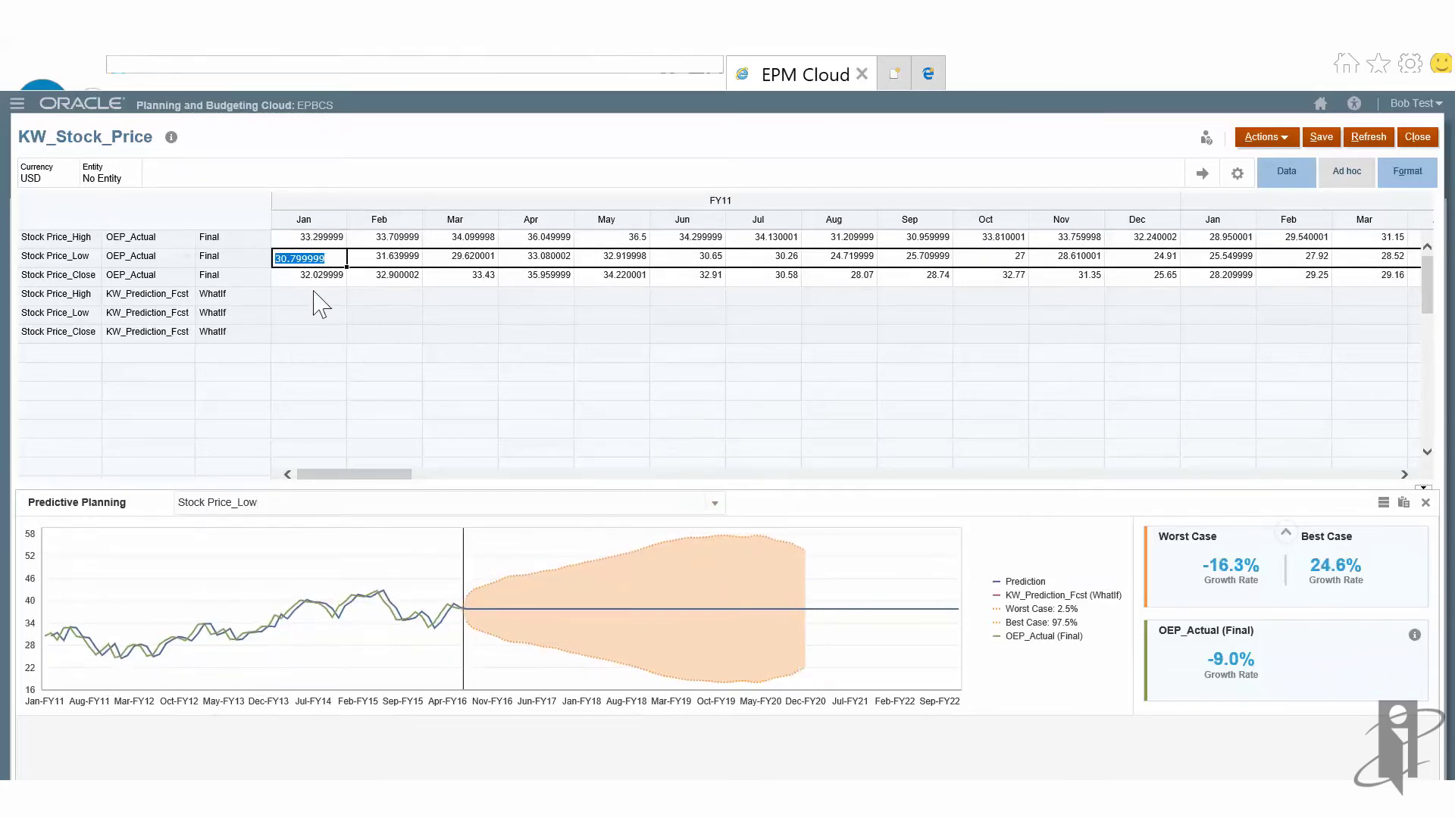
click(144, 275)
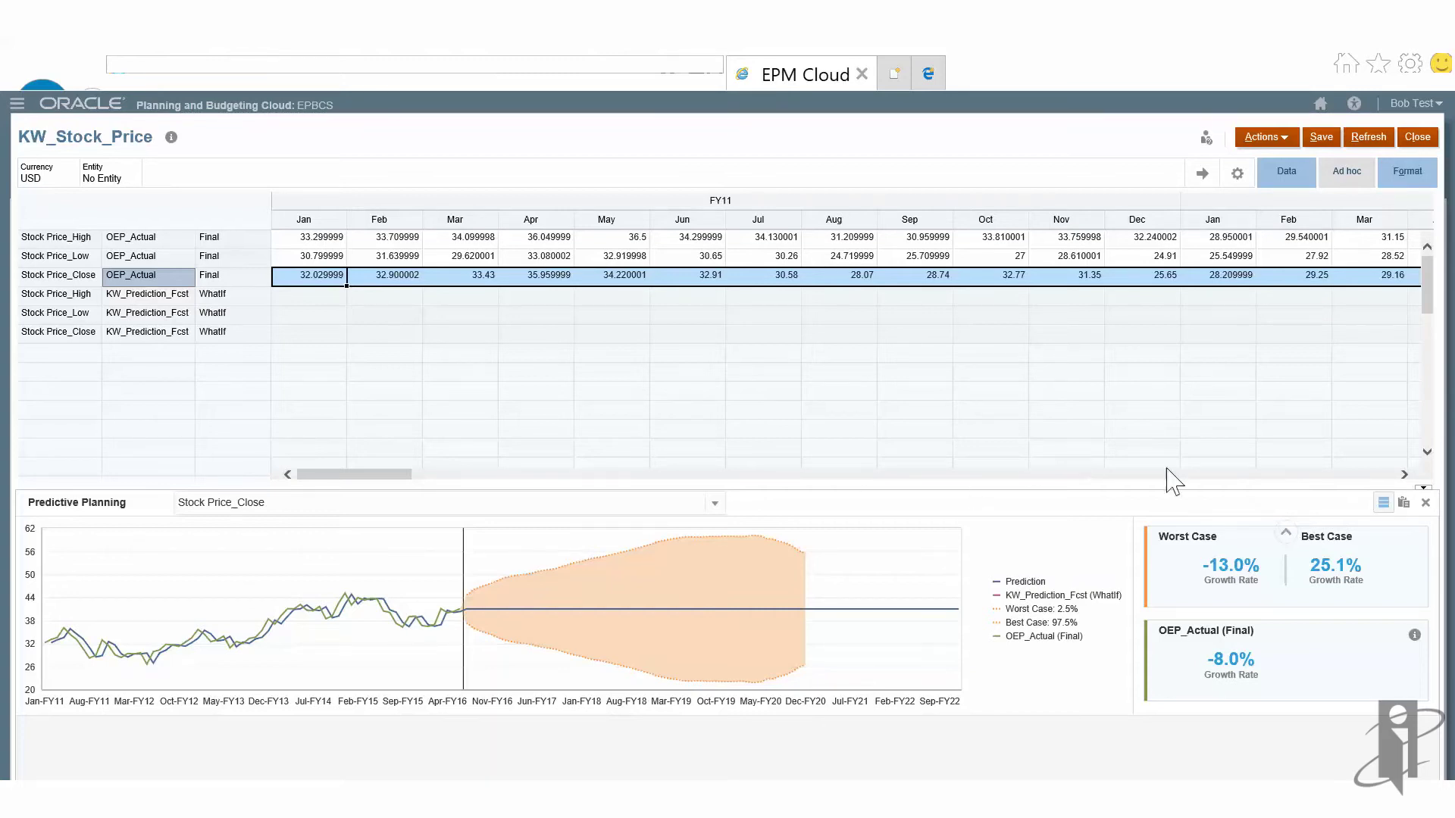
click(1383, 504)
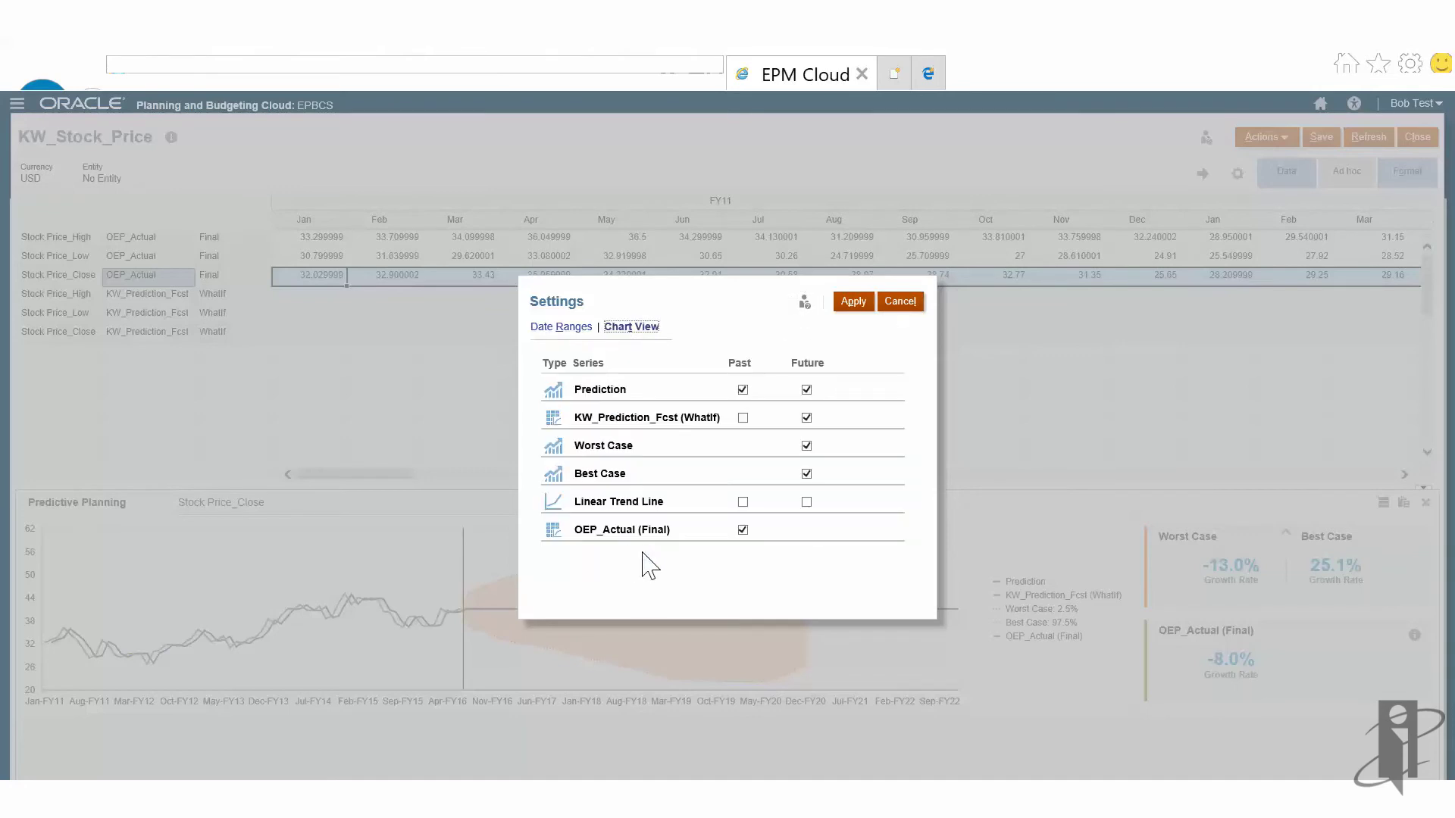
Step: Add a future Linear Trend Line series to the Stock Price_Close chart
click(806, 501)
click(854, 302)
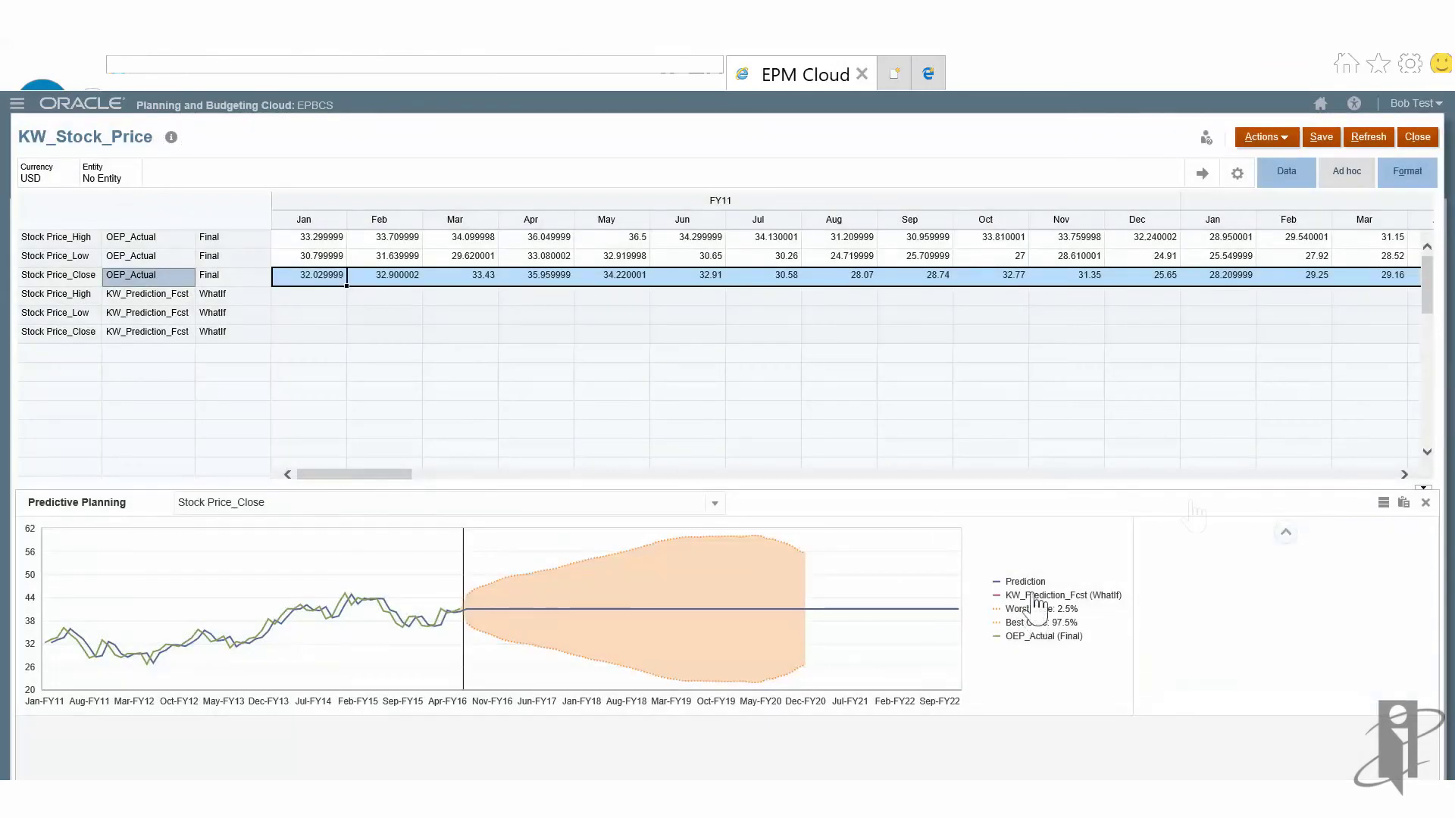
Step: Open the Paste Prediction options targeting KW_Prediction_Fcst (Whatif) for all members
click(1404, 504)
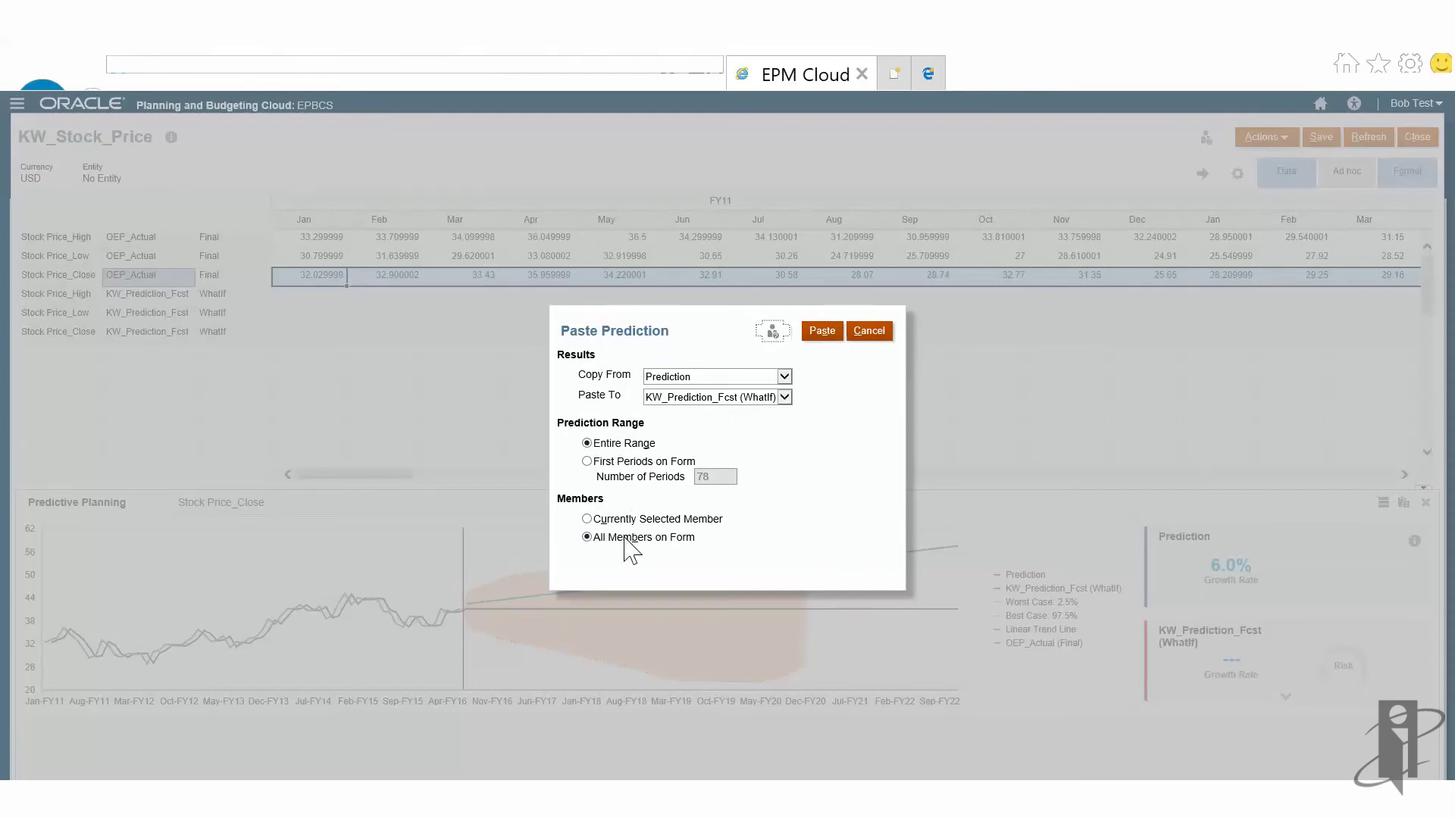
Step: Paste the prediction into the KW_Prediction_Fcst WhatIf rows and recheck its accuracy details
click(820, 333)
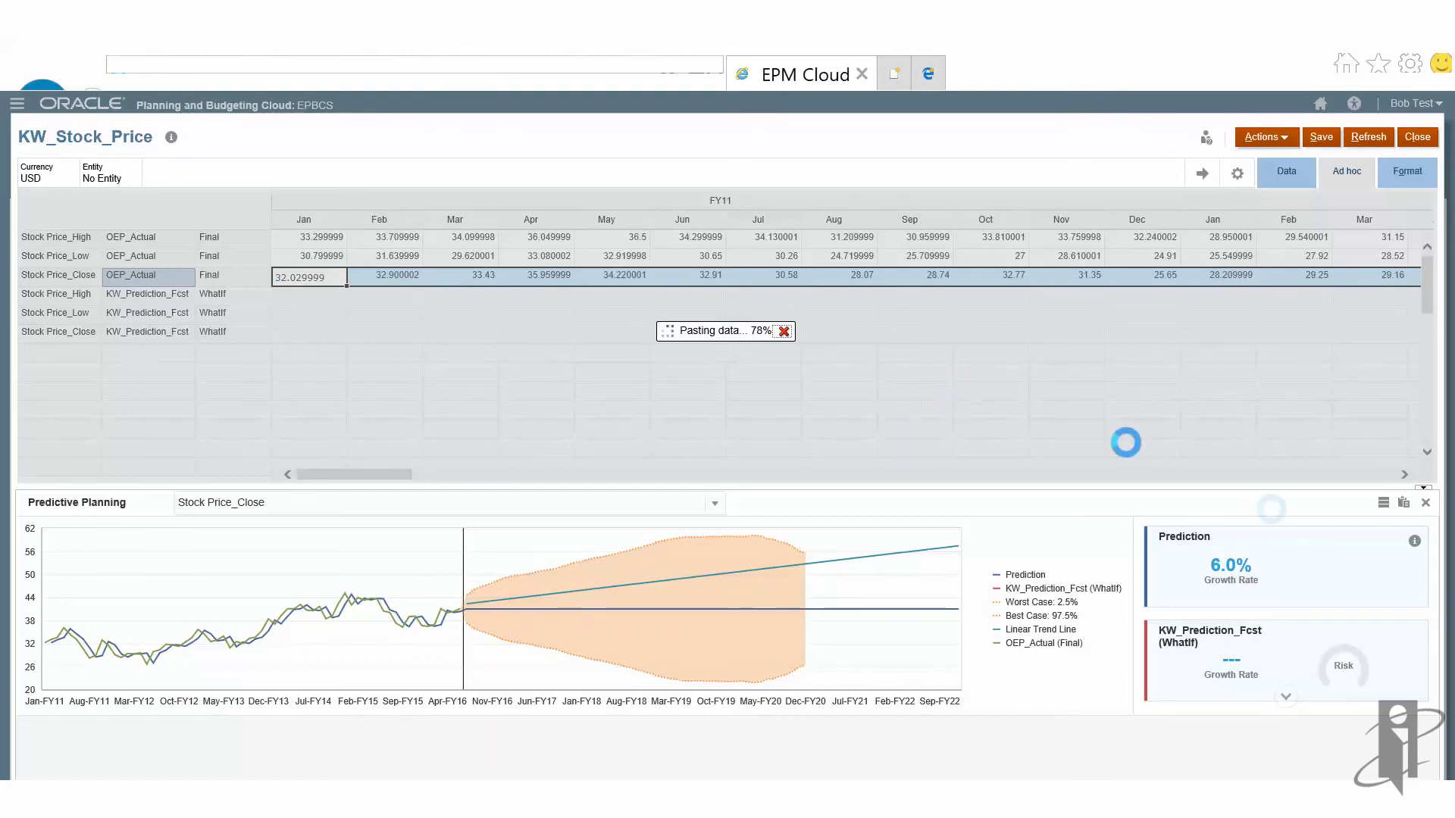
click(1414, 541)
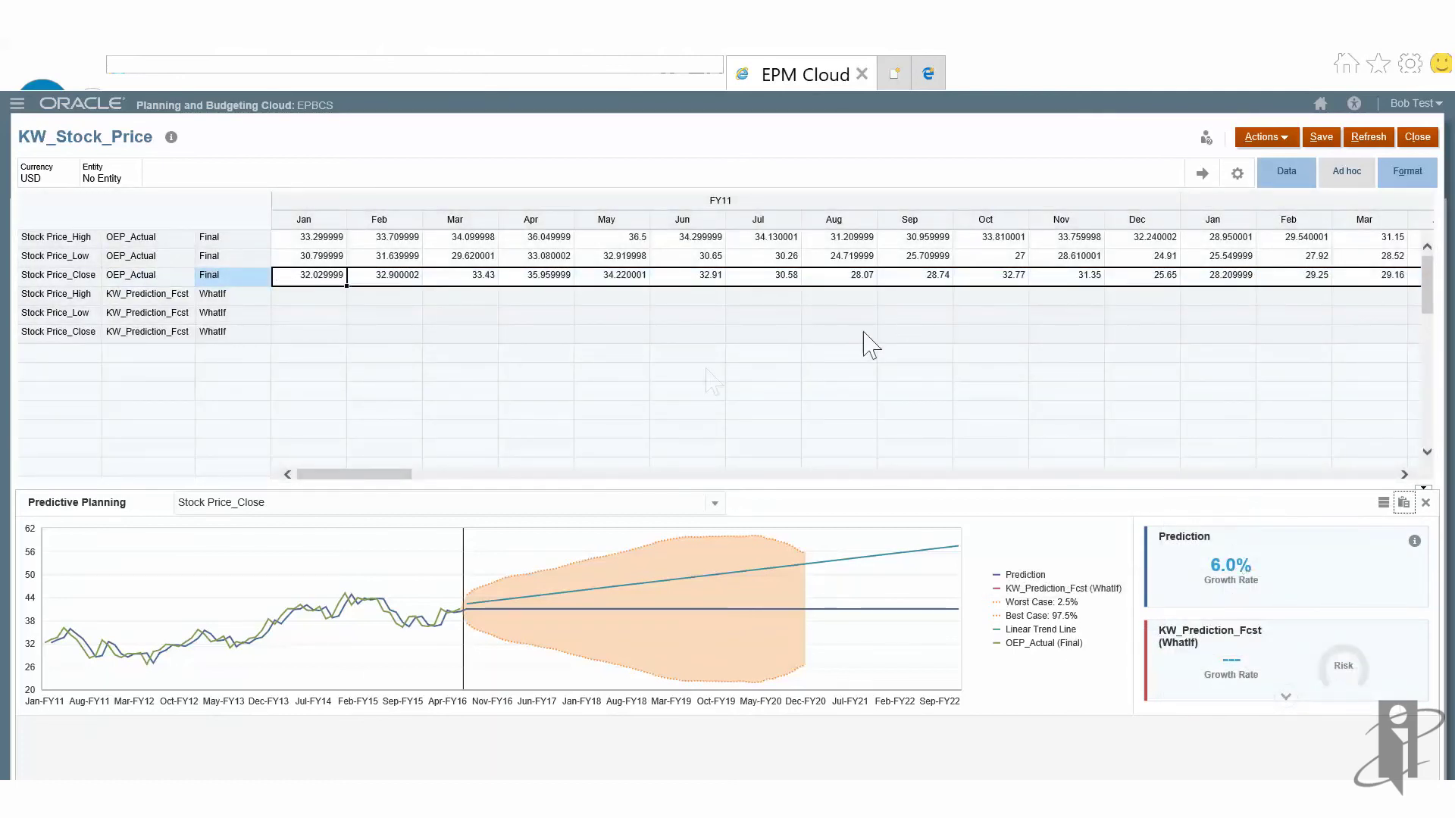
Step: Scroll the grid to FY16 and check the pasted High, Low and Close forecasts from Jul FY16
drag(383, 476, 809, 485)
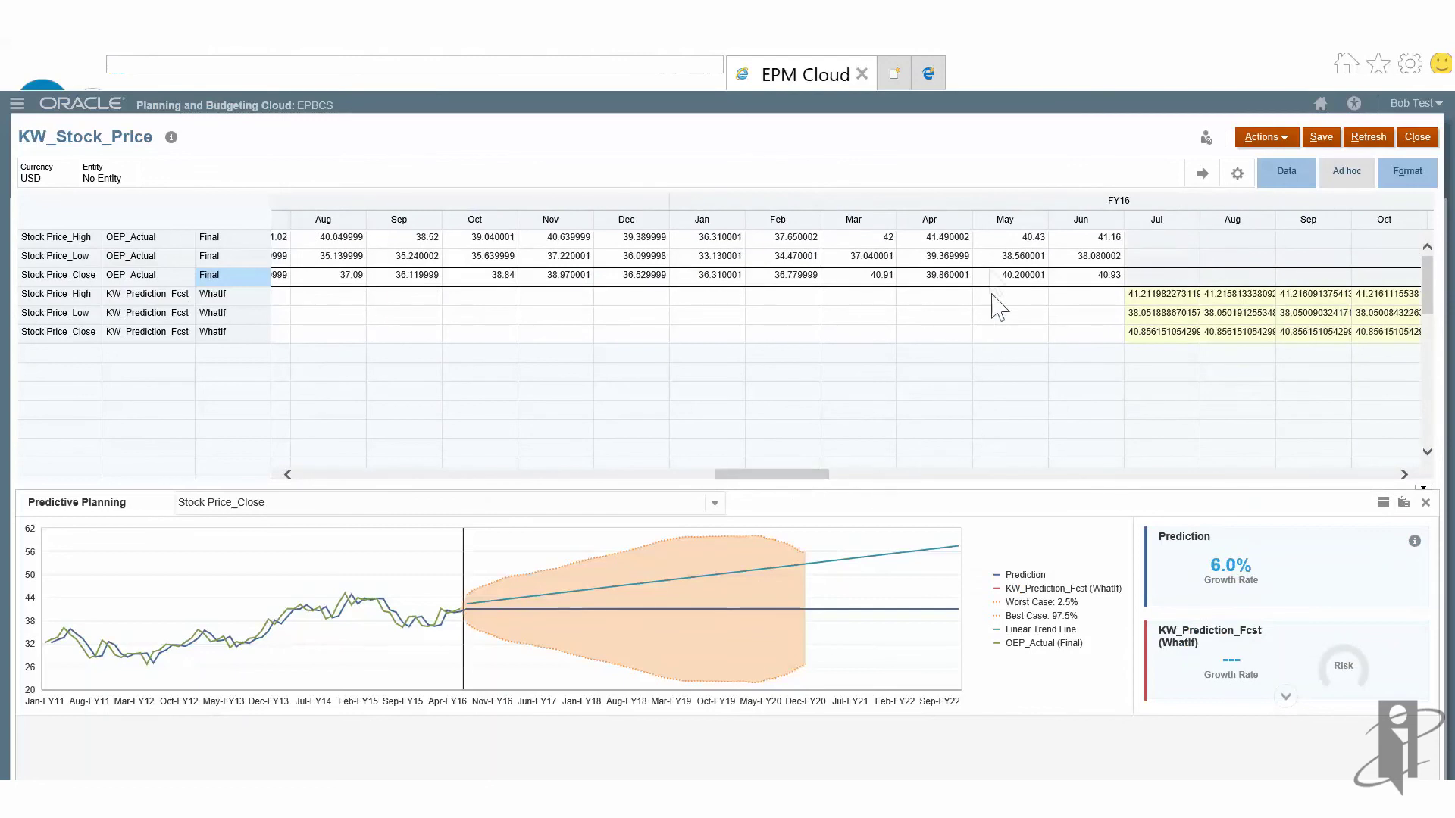
mouse_move(1180, 340)
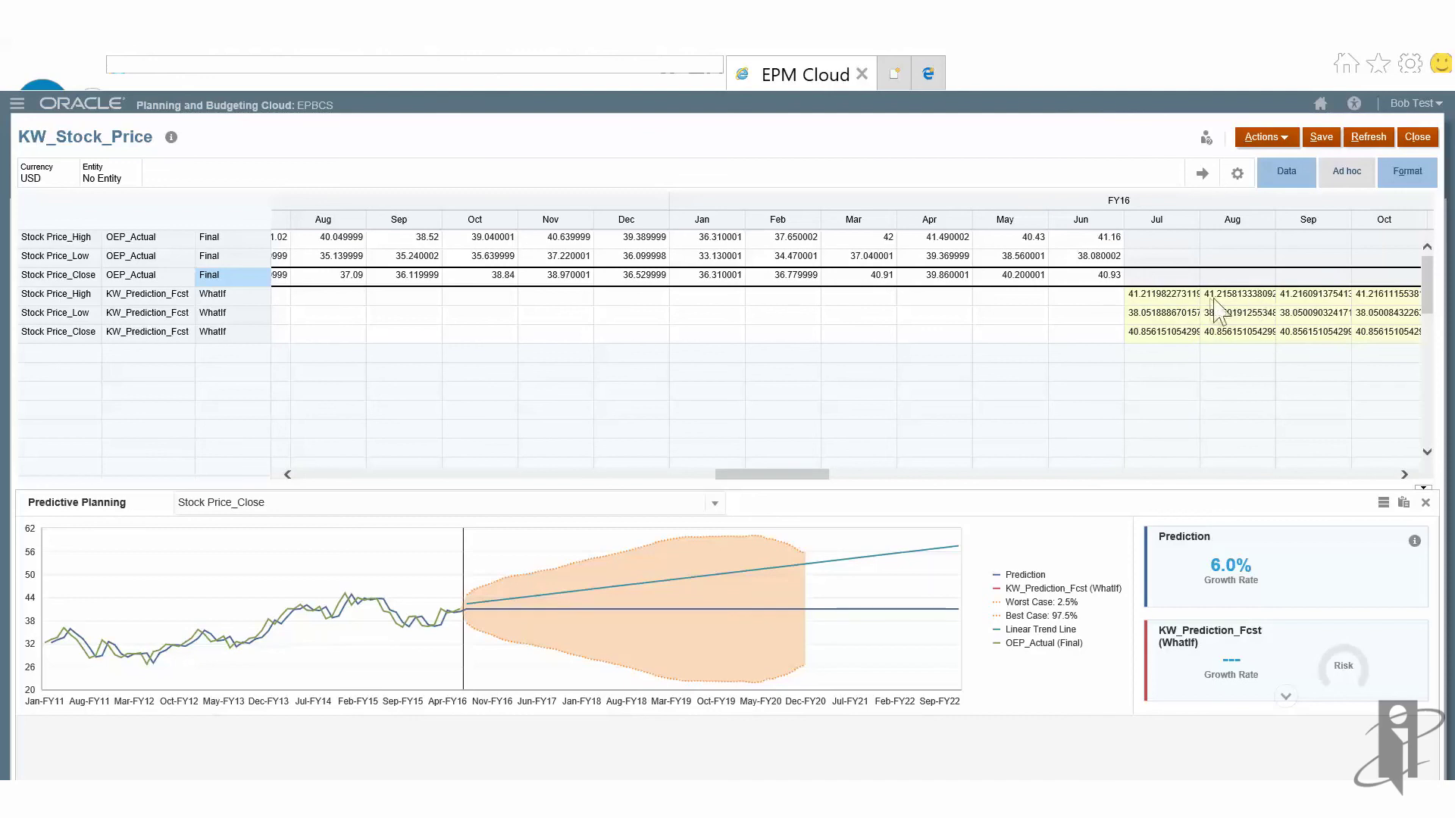
mouse_move(1210, 301)
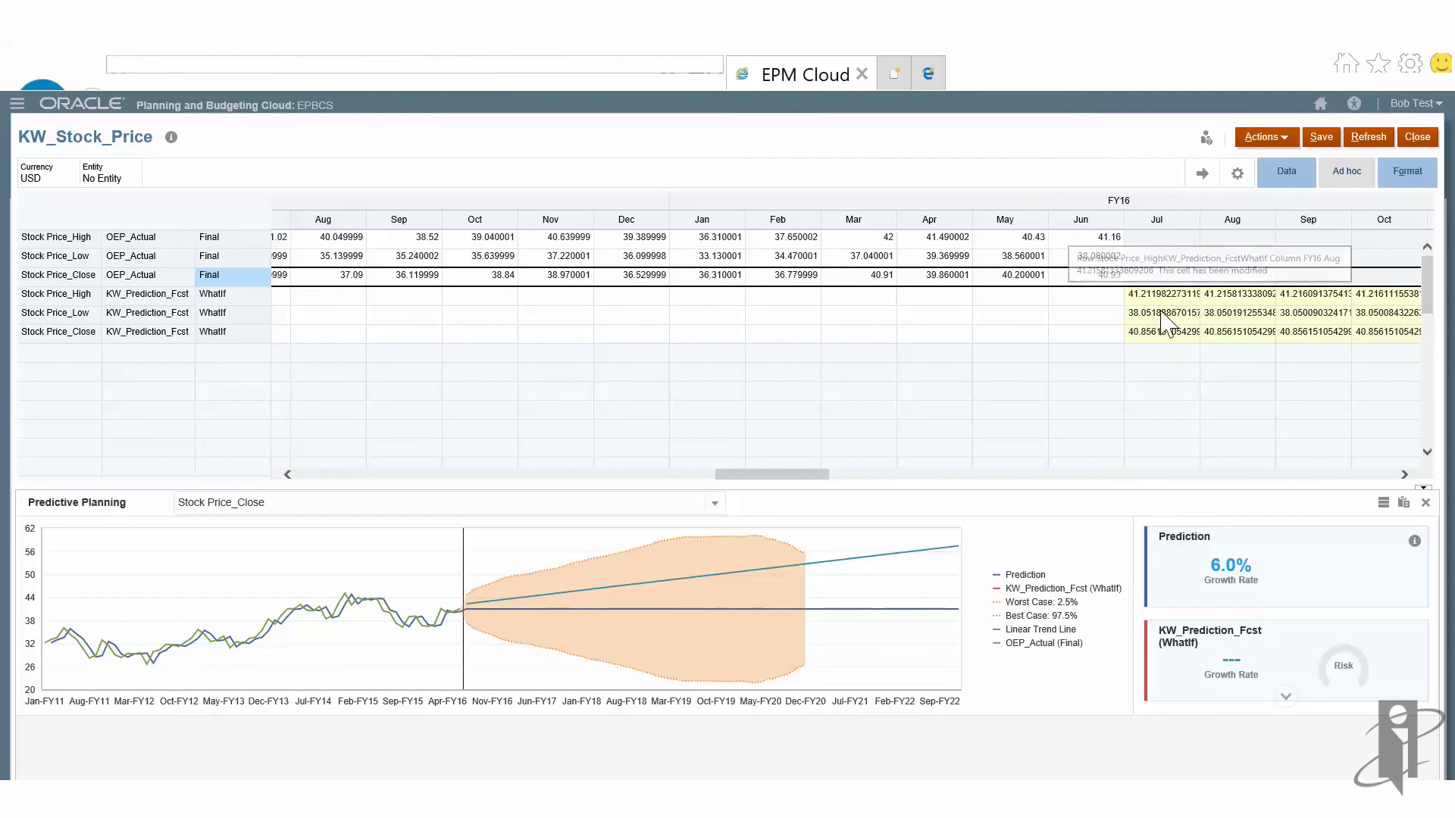